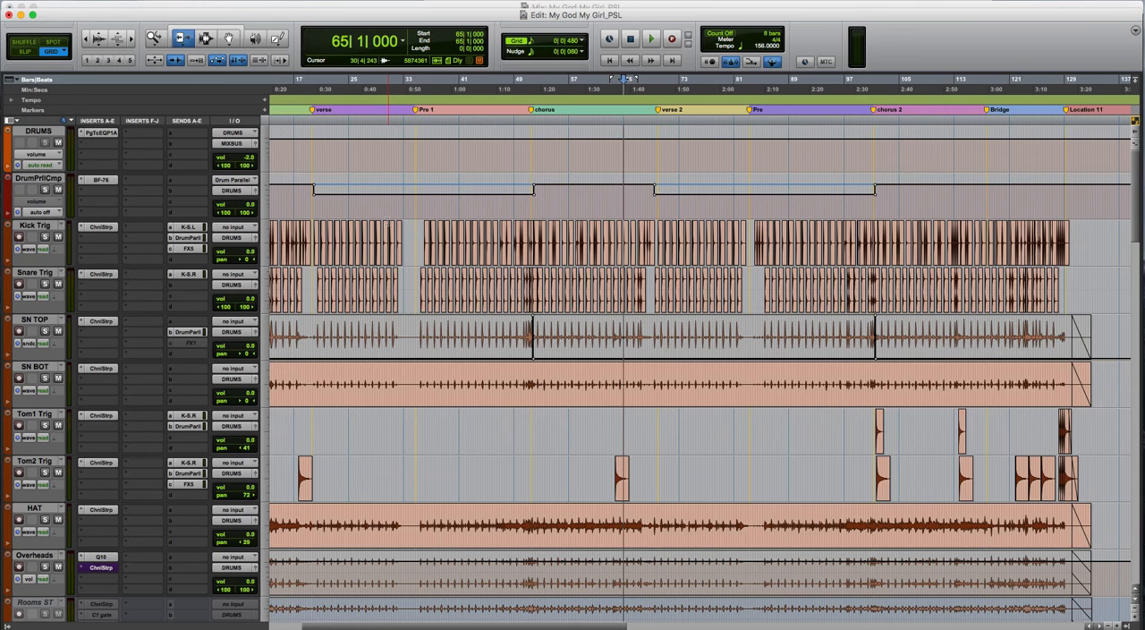
- Mute the drum parallel compression track and play the drums from bar 65 without it
click(59, 192)
key(space)
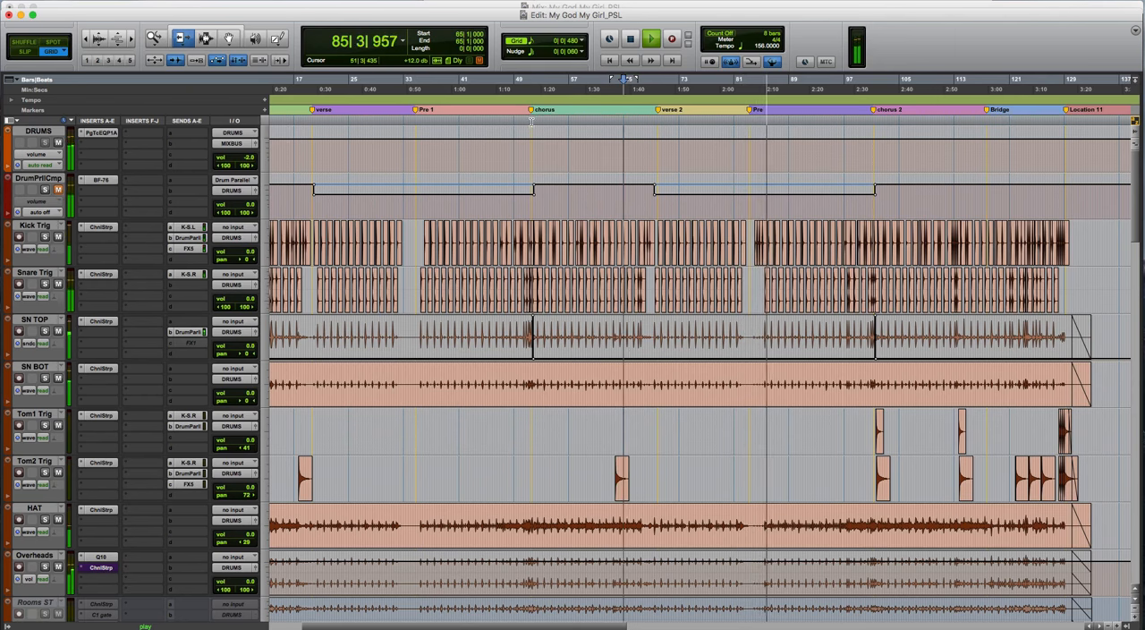
key(space)
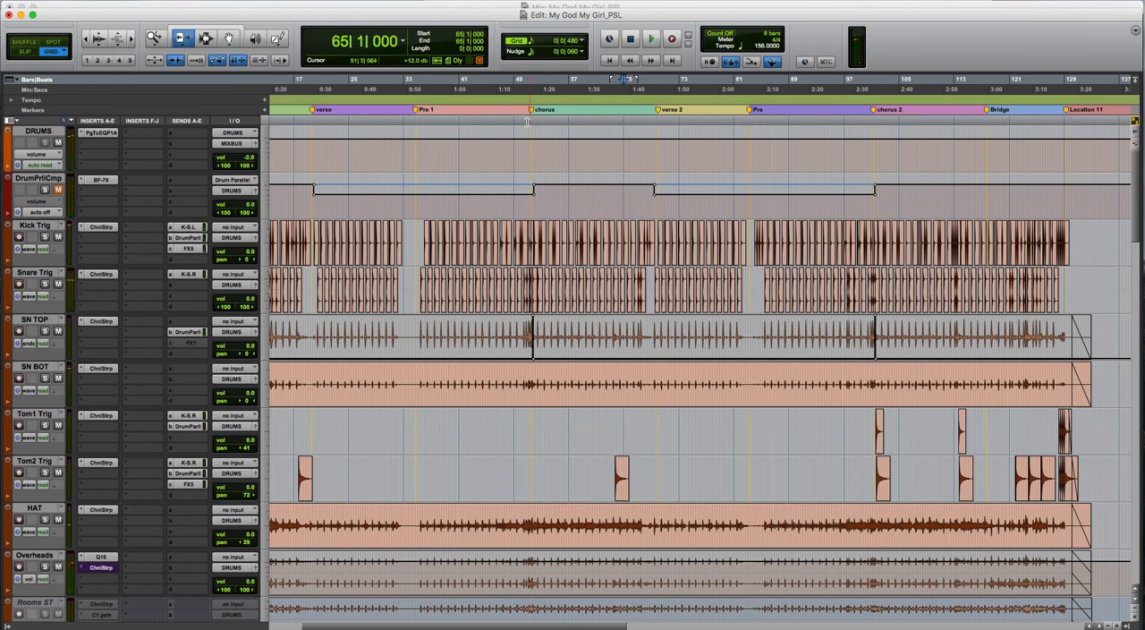
- Move the playback start to 51|1|480 near the chorus marker and play the chorus drums with the parallel track muted
click(529, 122)
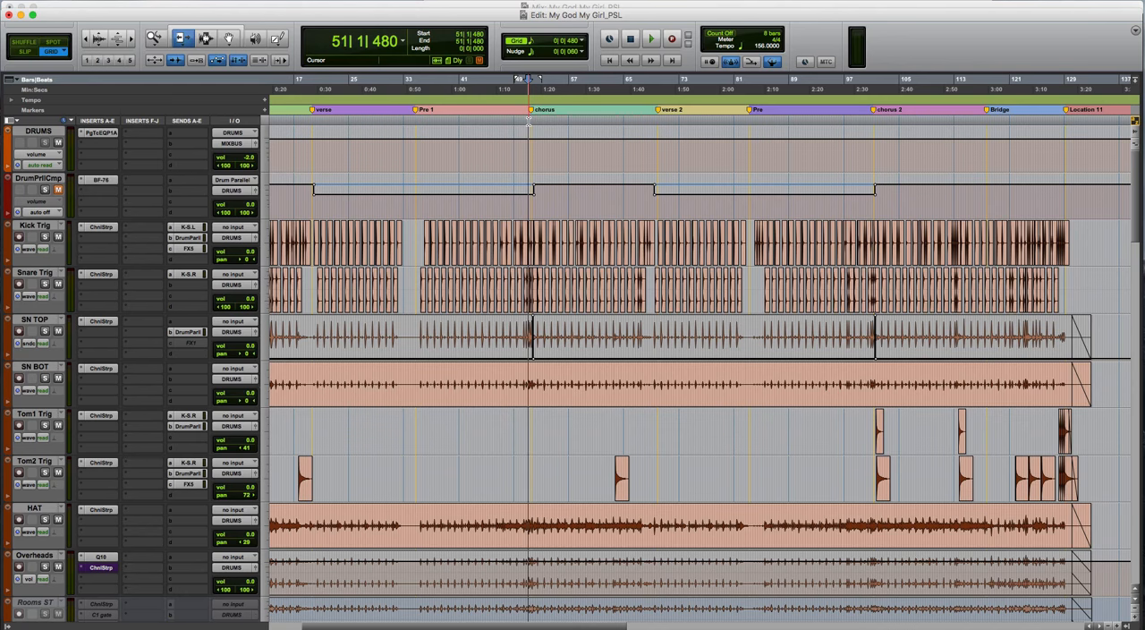
key(space)
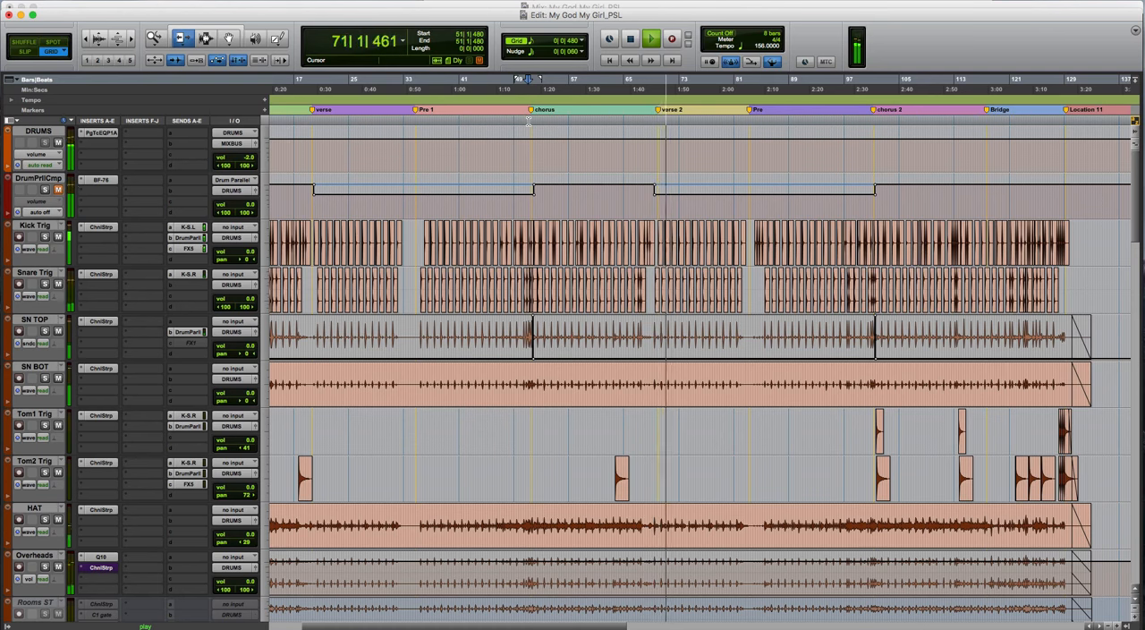
key(space)
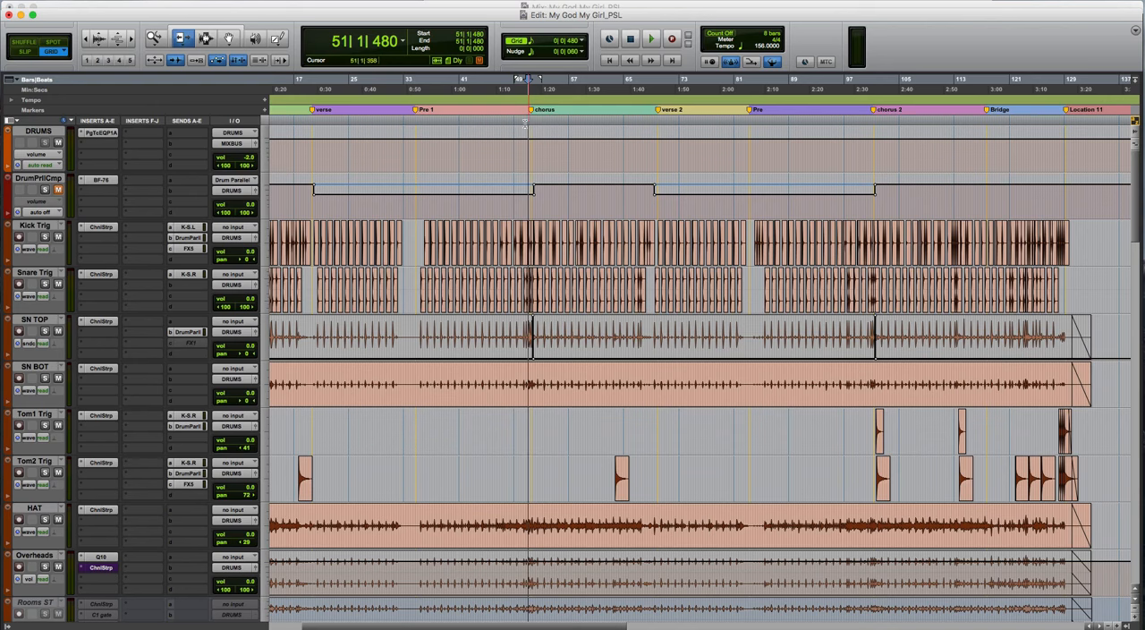
- Select the Kick Trig, SN TOP, Tom1 Trig and Tom2 Trig tracks together
click(34, 228)
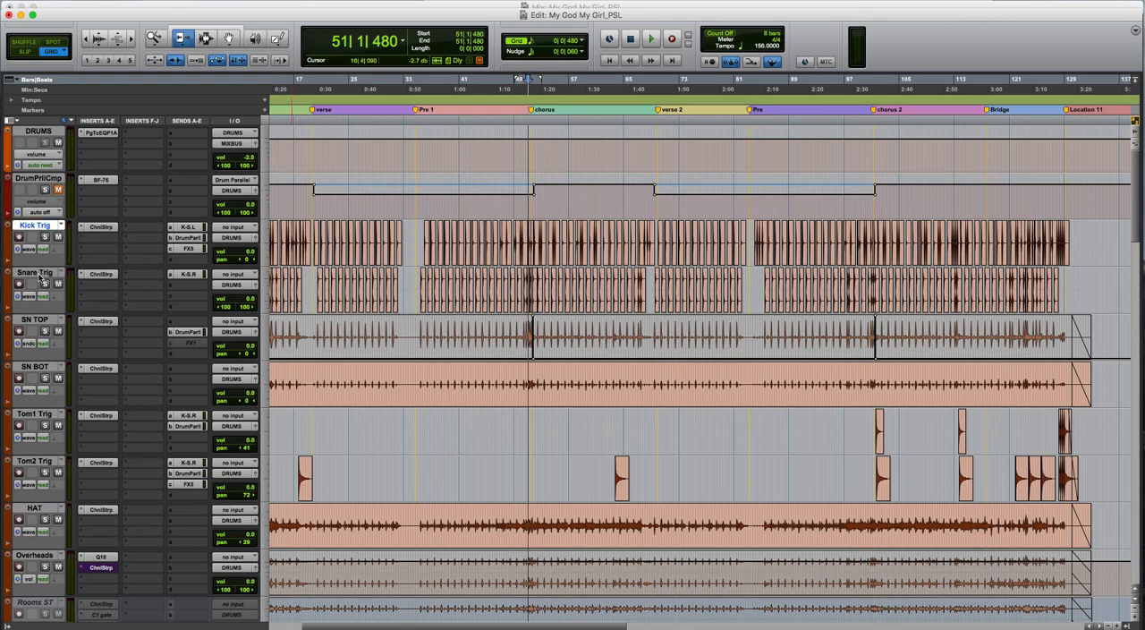
super+click(36, 319)
super+click(39, 414)
super+click(41, 461)
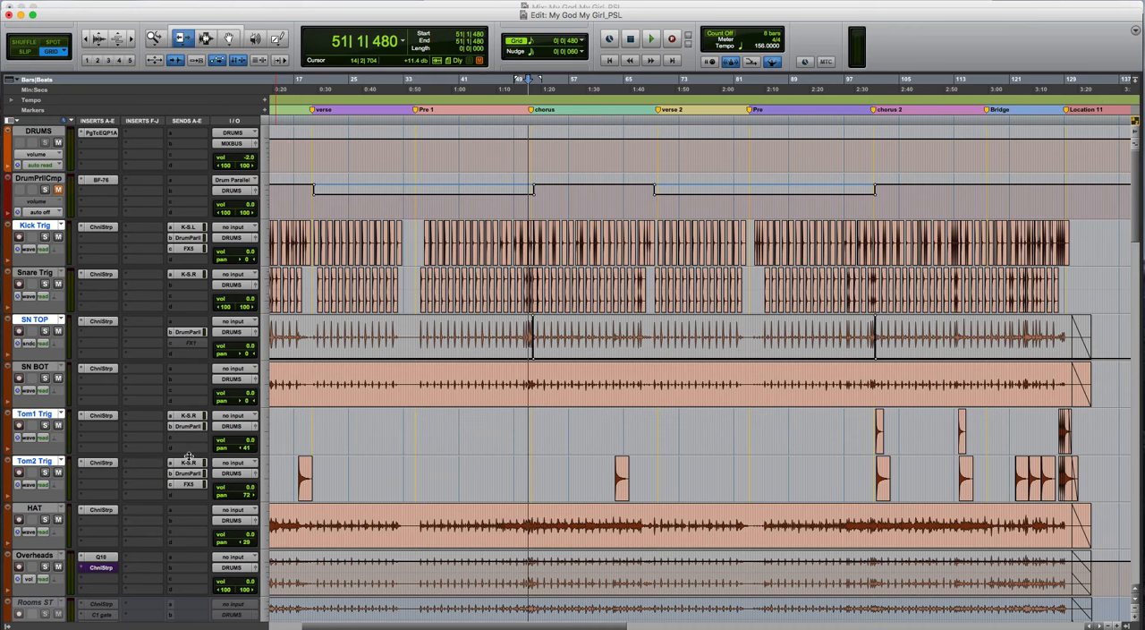
- View the Drum Parallel send on Kick Trig, SN TOP, Tom1 Trig and Tom2 Trig in turn
click(189, 238)
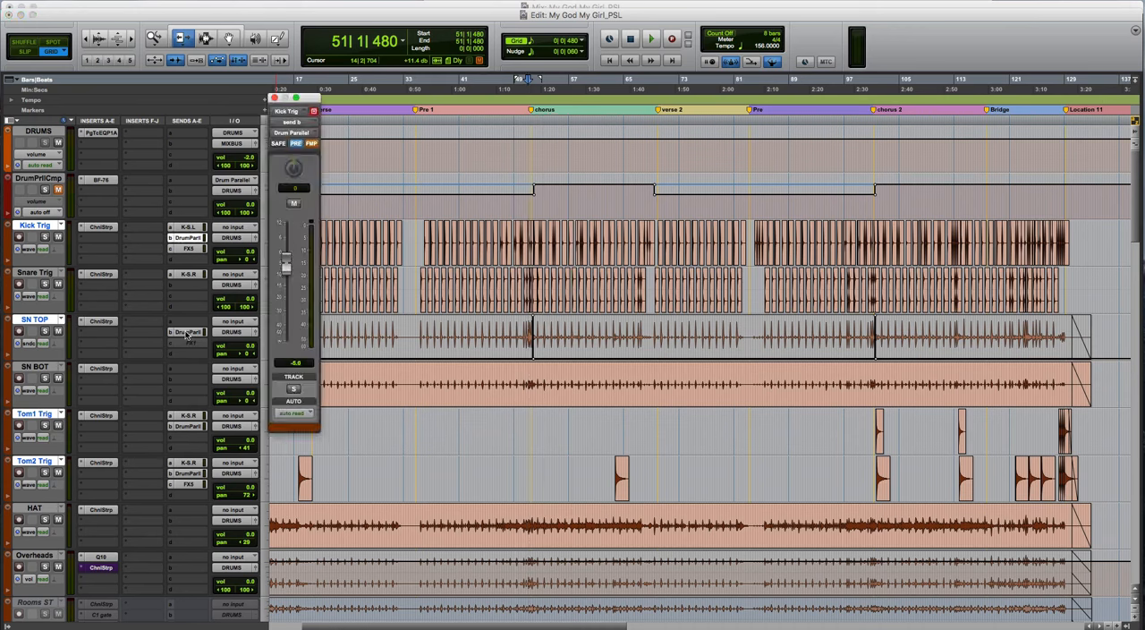
click(187, 334)
click(186, 427)
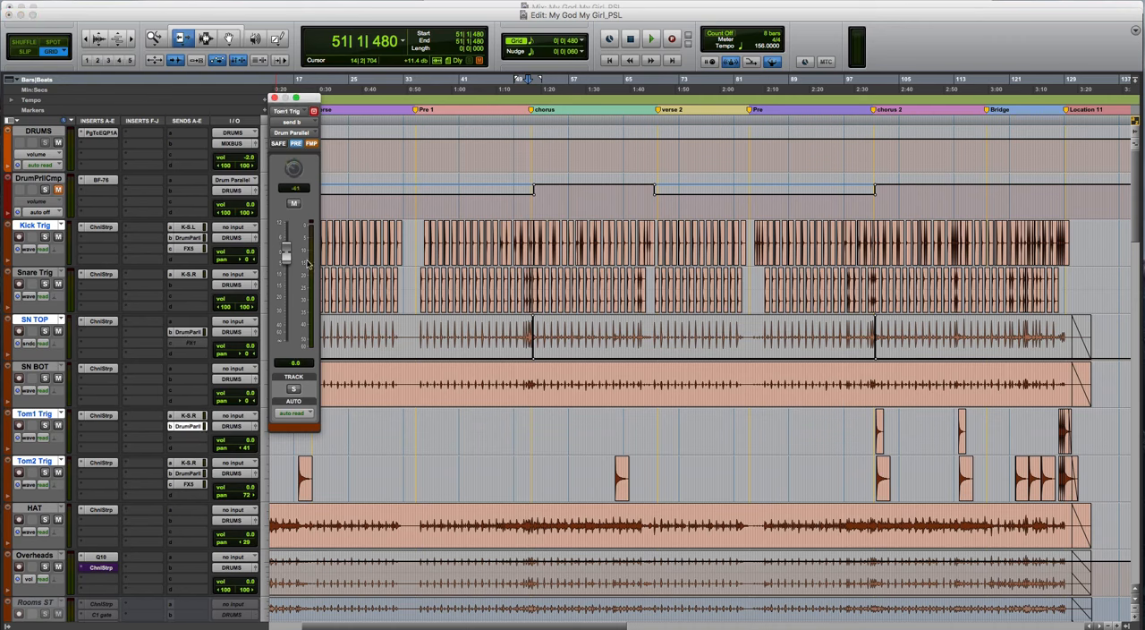
click(187, 473)
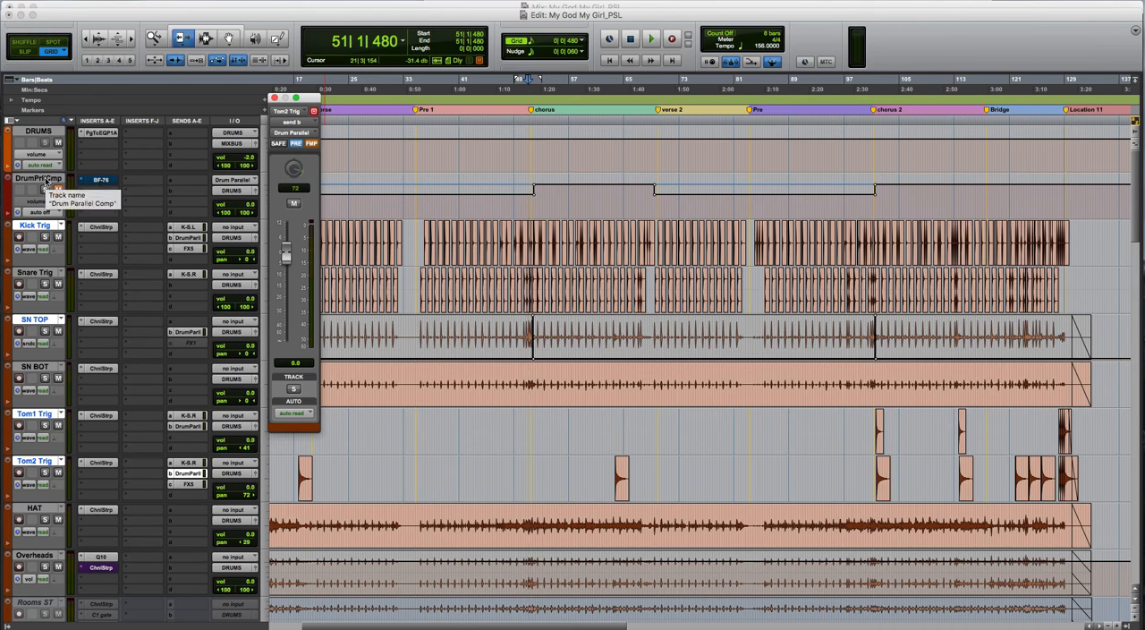
- Select only the drum parallel compression track and unmute it while playing the drums from the chorus
click(43, 179)
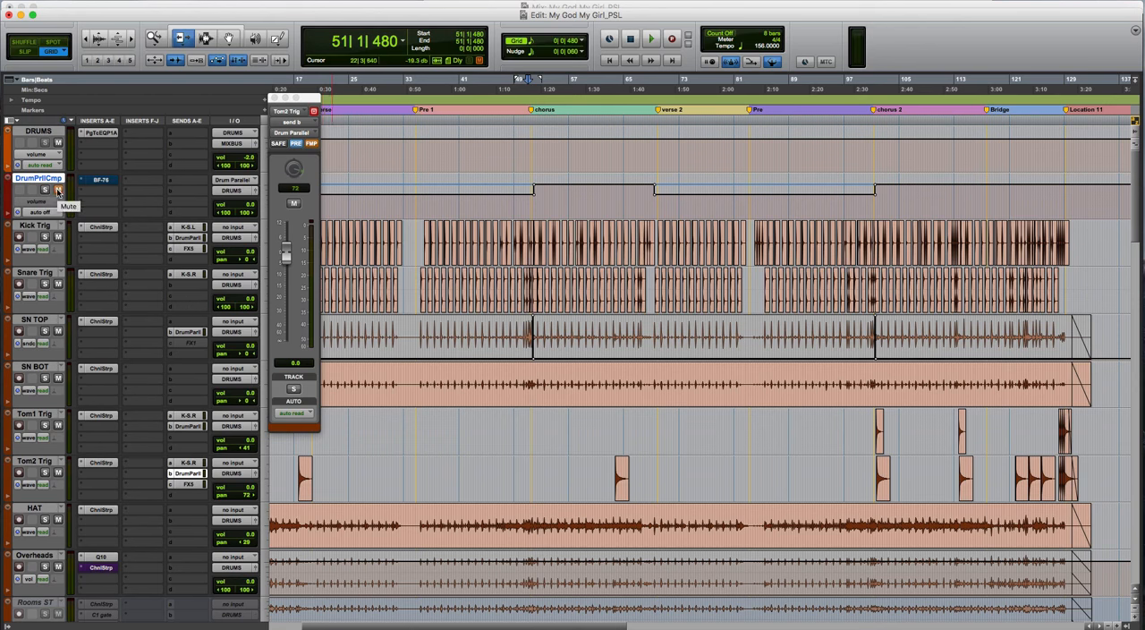
key(space)
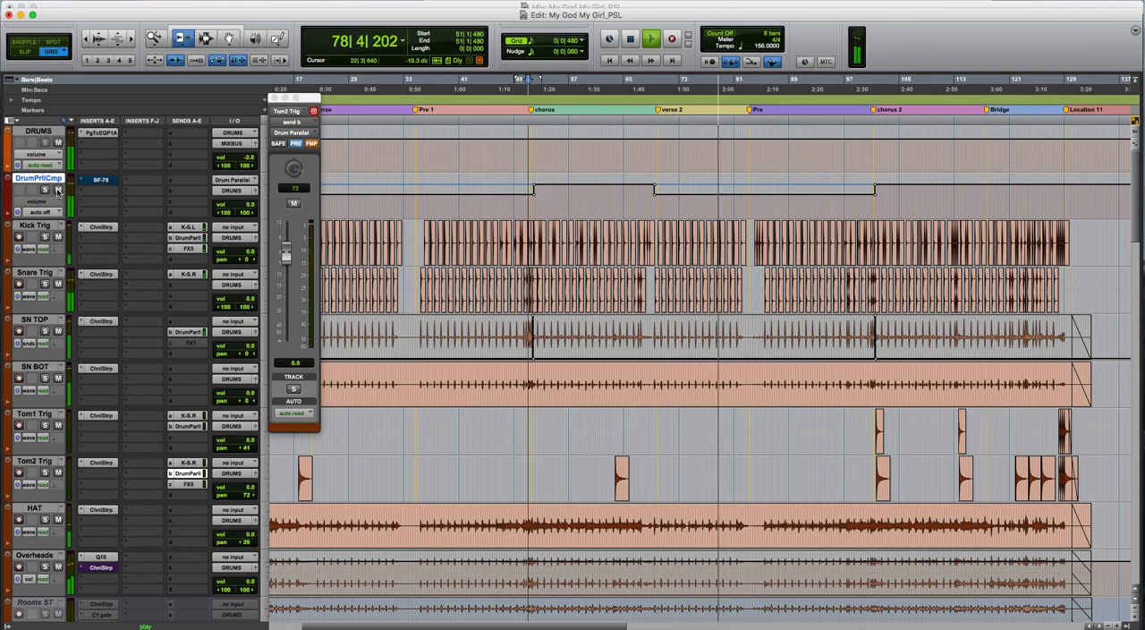
key(space)
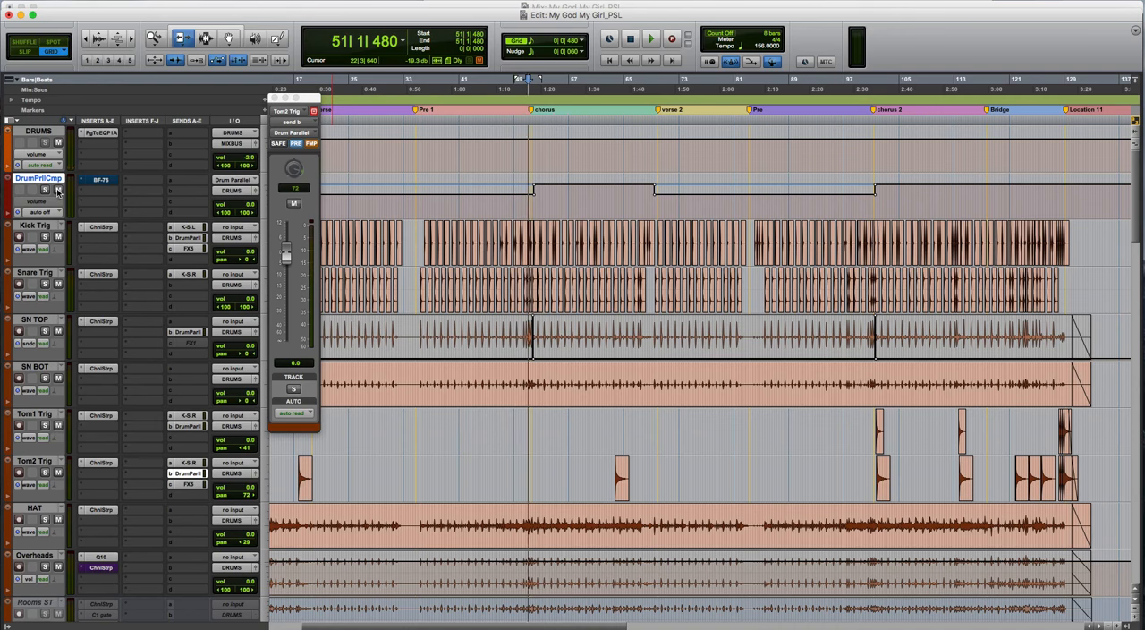
- Open the BF-76 on the drum parallel track and toggle its bypass repeatedly during chorus playback, leaving the limiter active
click(109, 183)
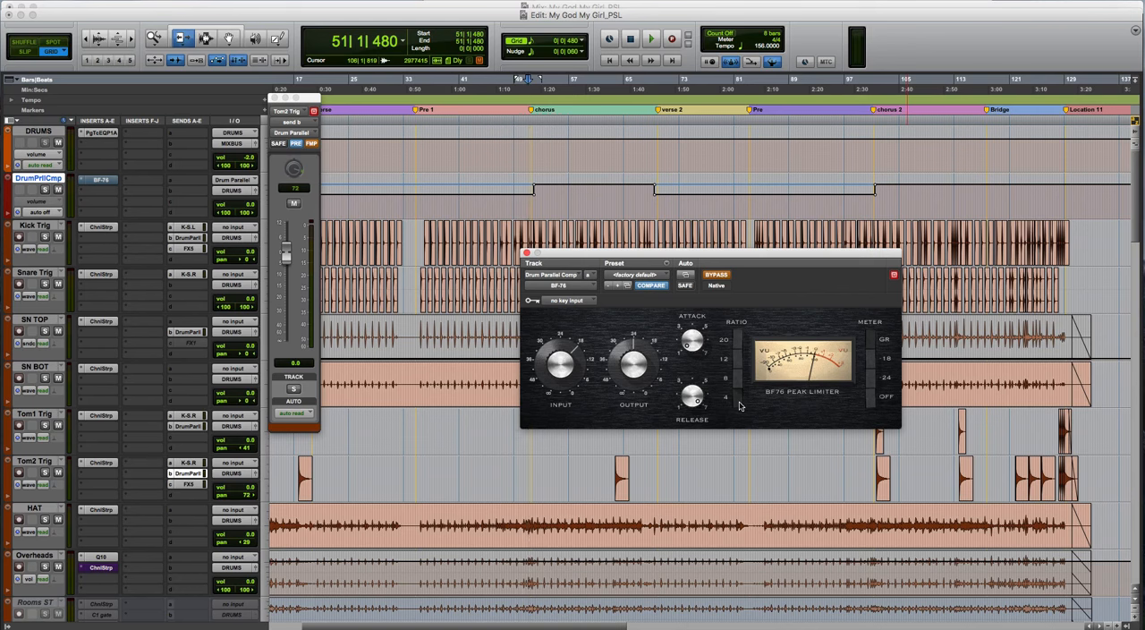
super+click(102, 180)
key(space)
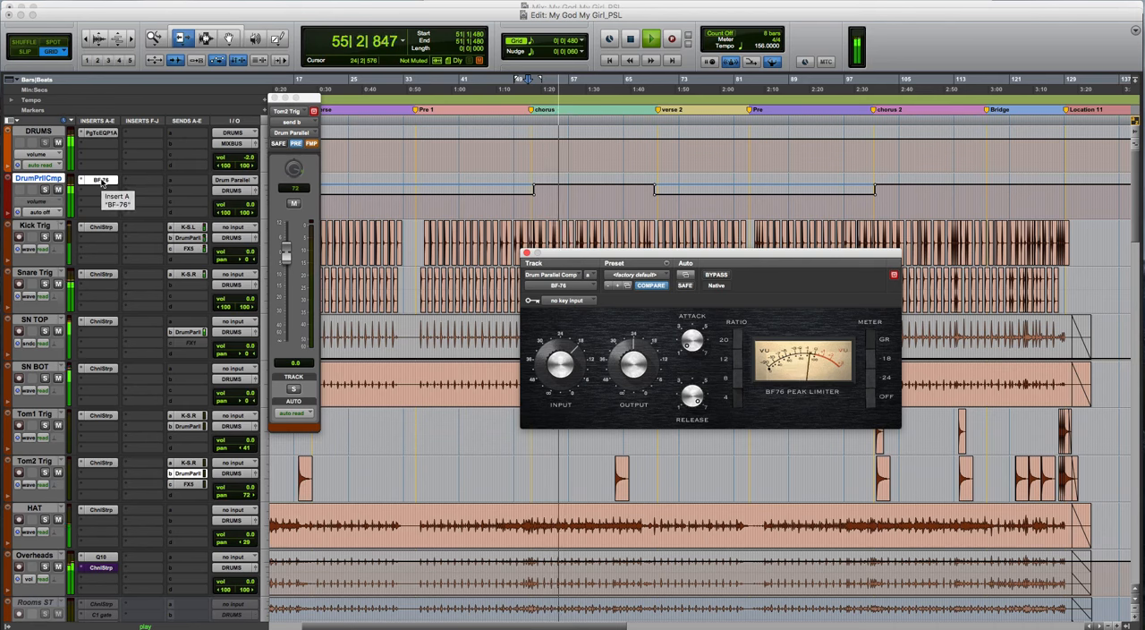
super+click(101, 181)
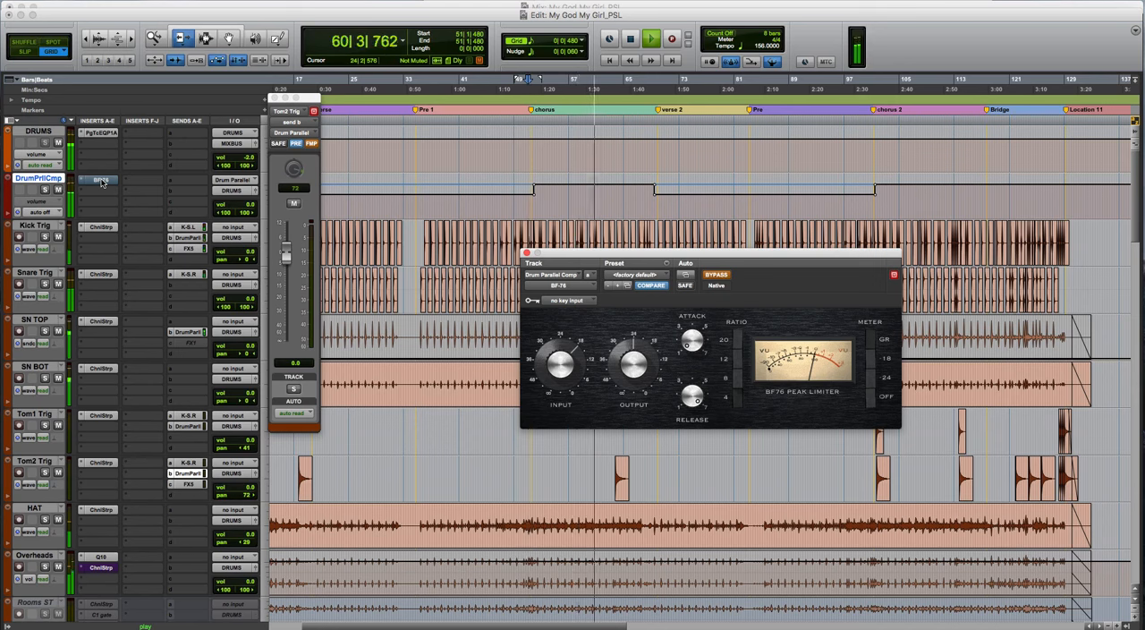
super+click(101, 181)
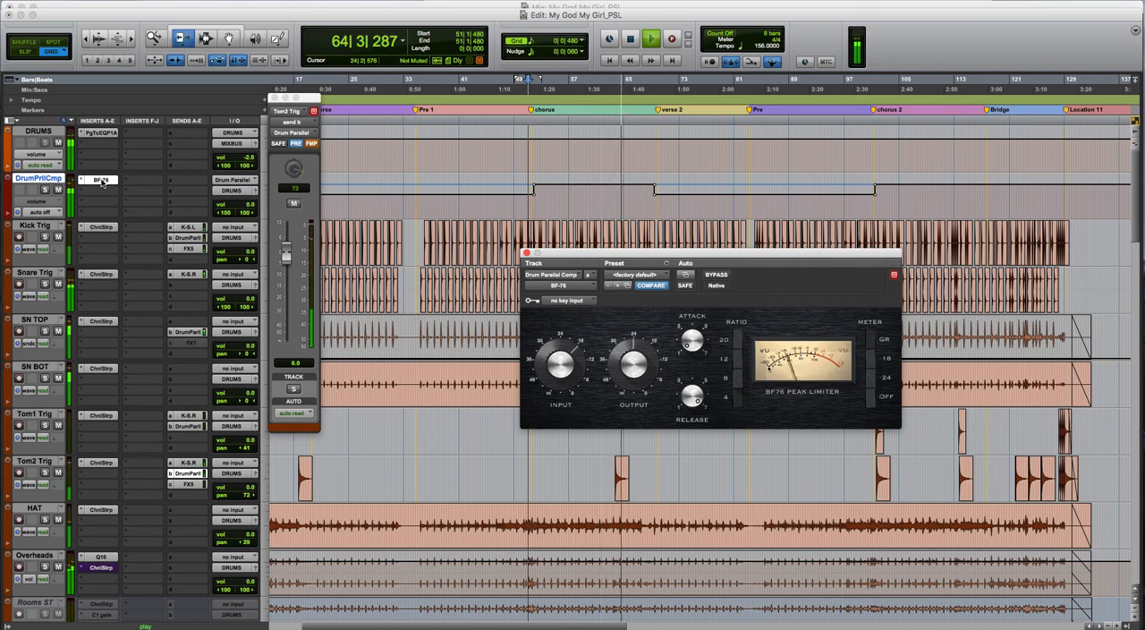
super+click(101, 182)
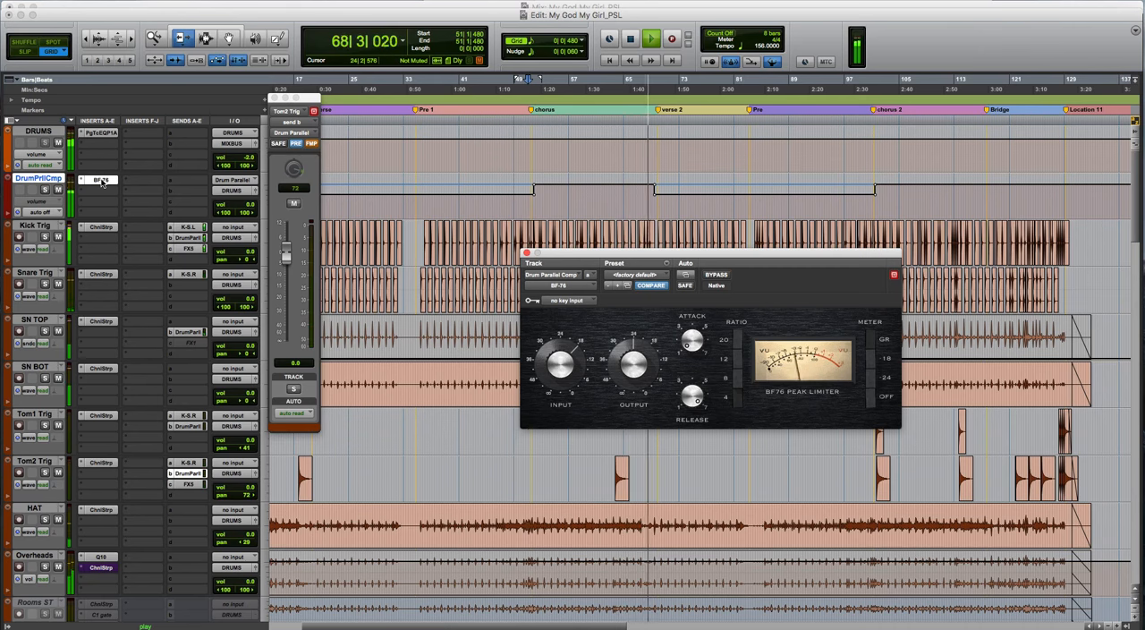
super+click(101, 182)
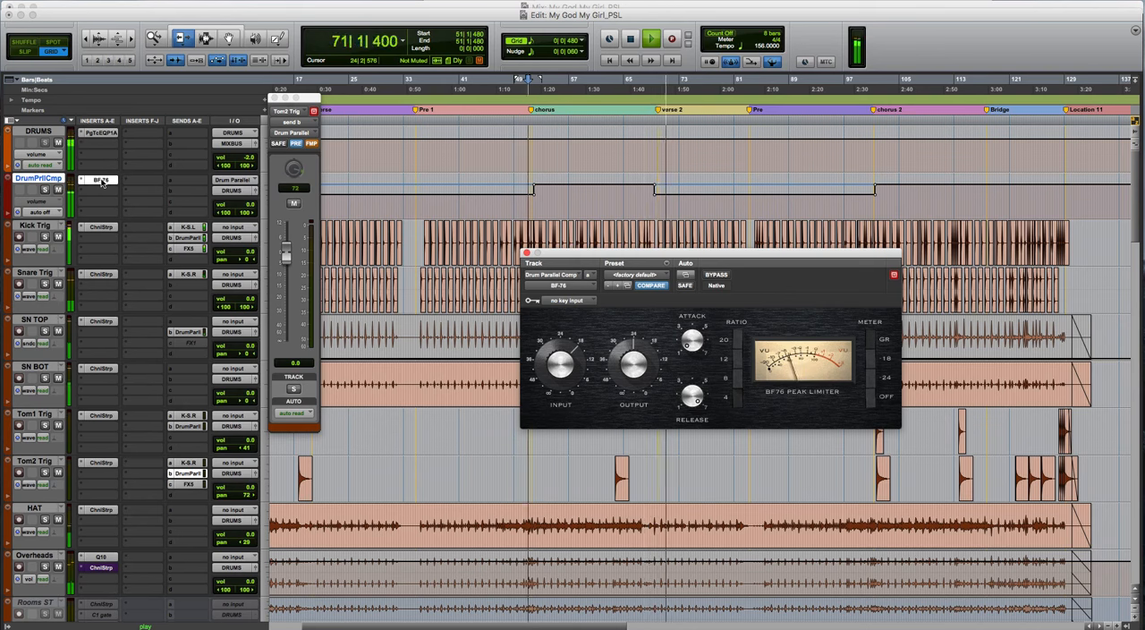
super+click(101, 181)
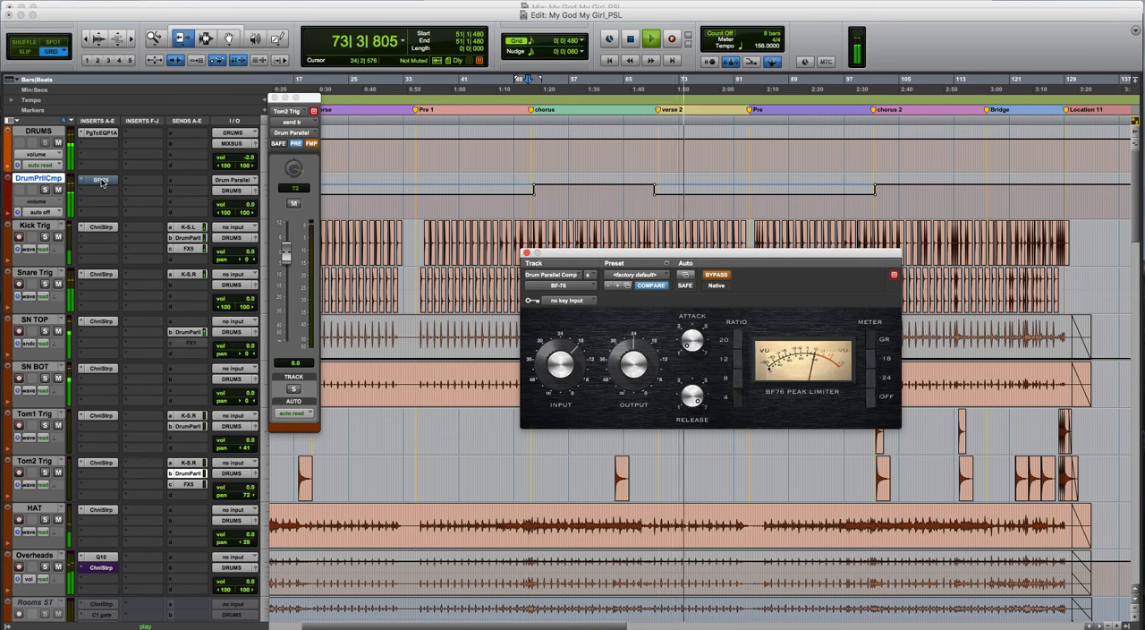
super+click(101, 181)
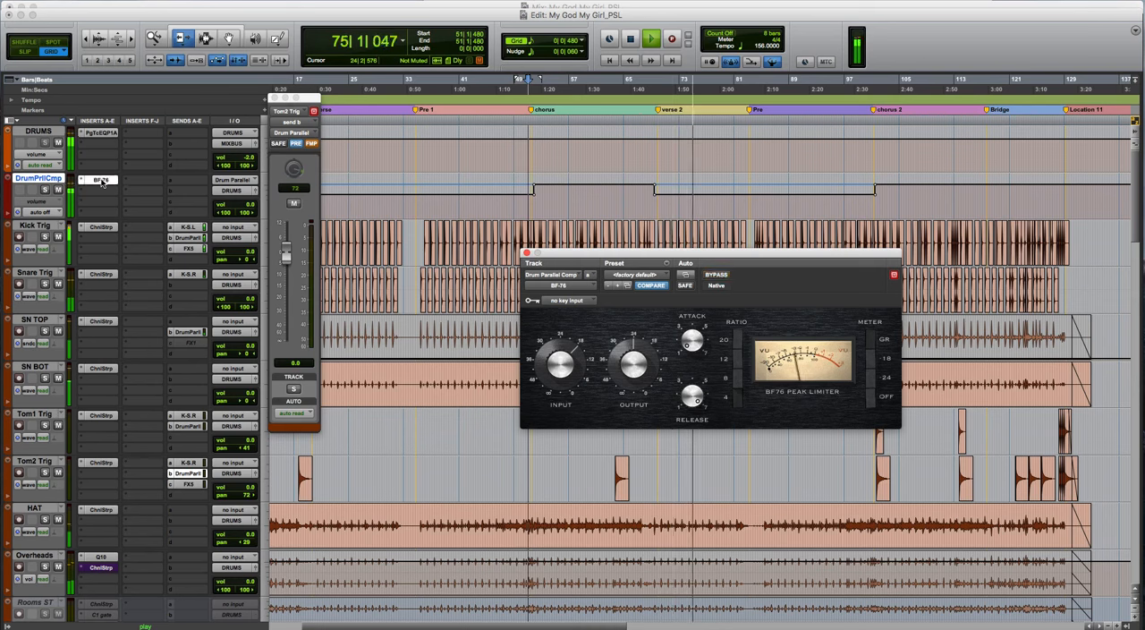
key(space)
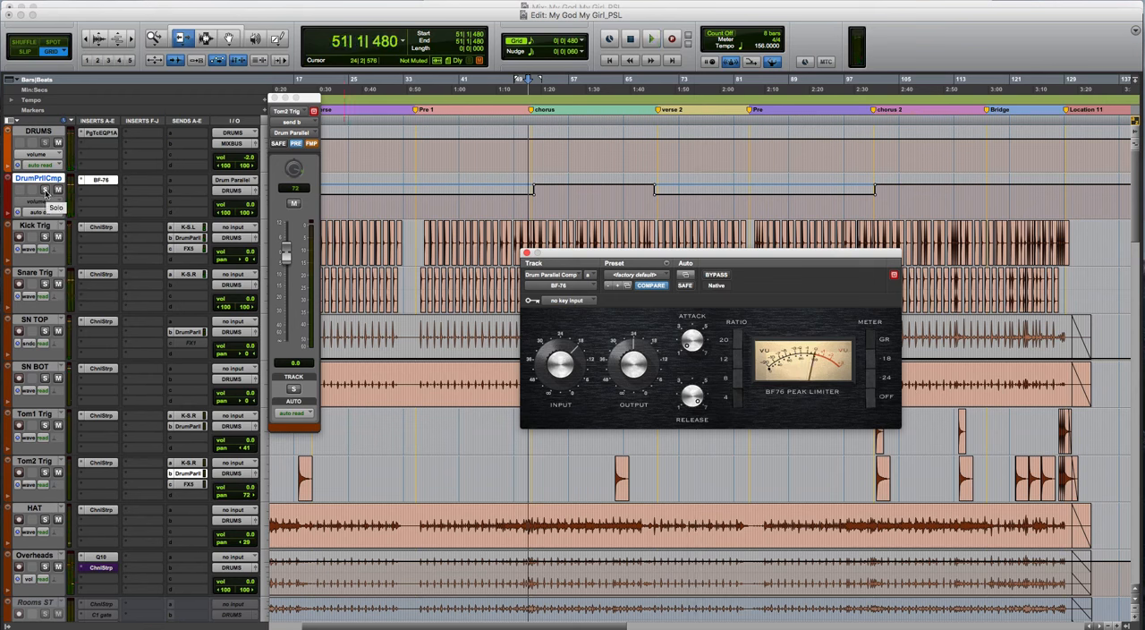
- Solo the drum parallel track, compare the BF-76 bypassed and active during chorus playback, and close the plug-in window
click(44, 191)
key(space)
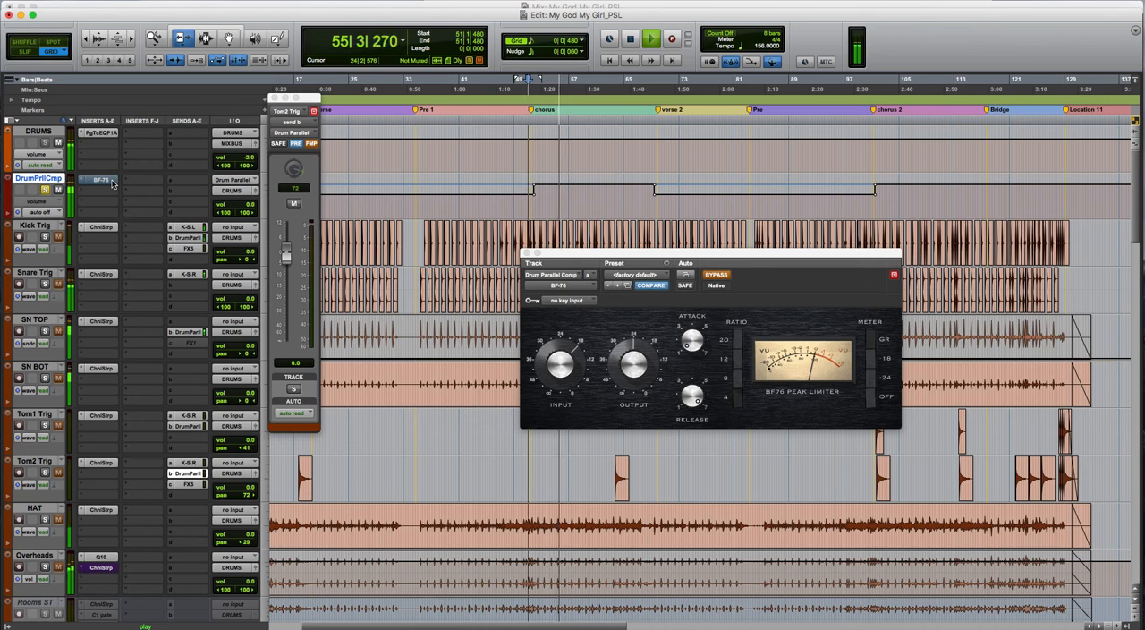
super+click(111, 182)
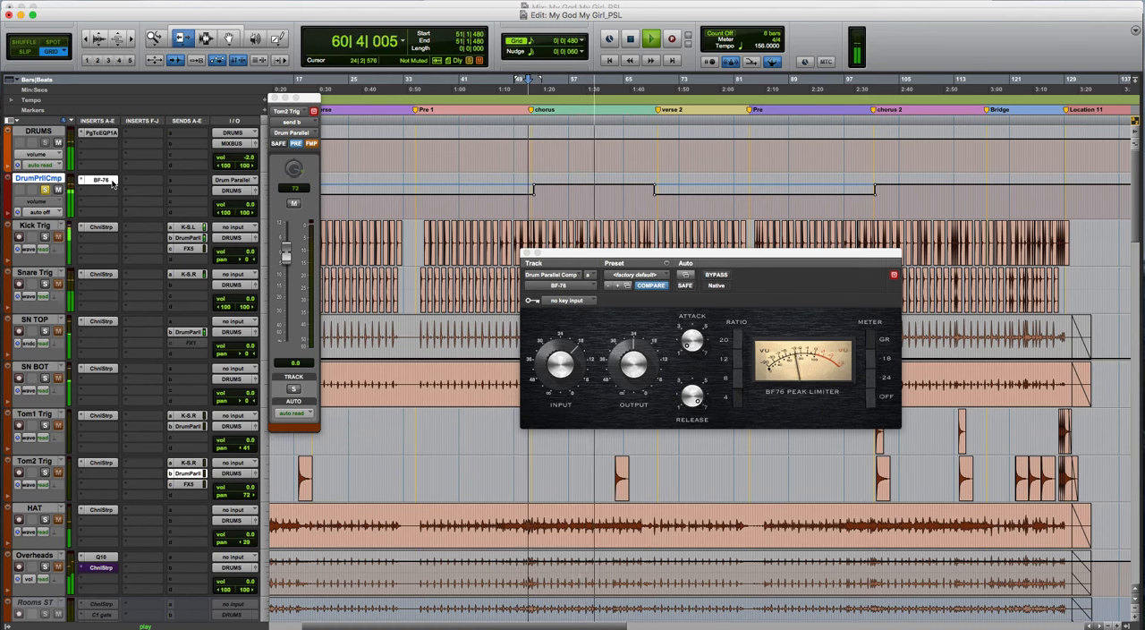
super+click(112, 181)
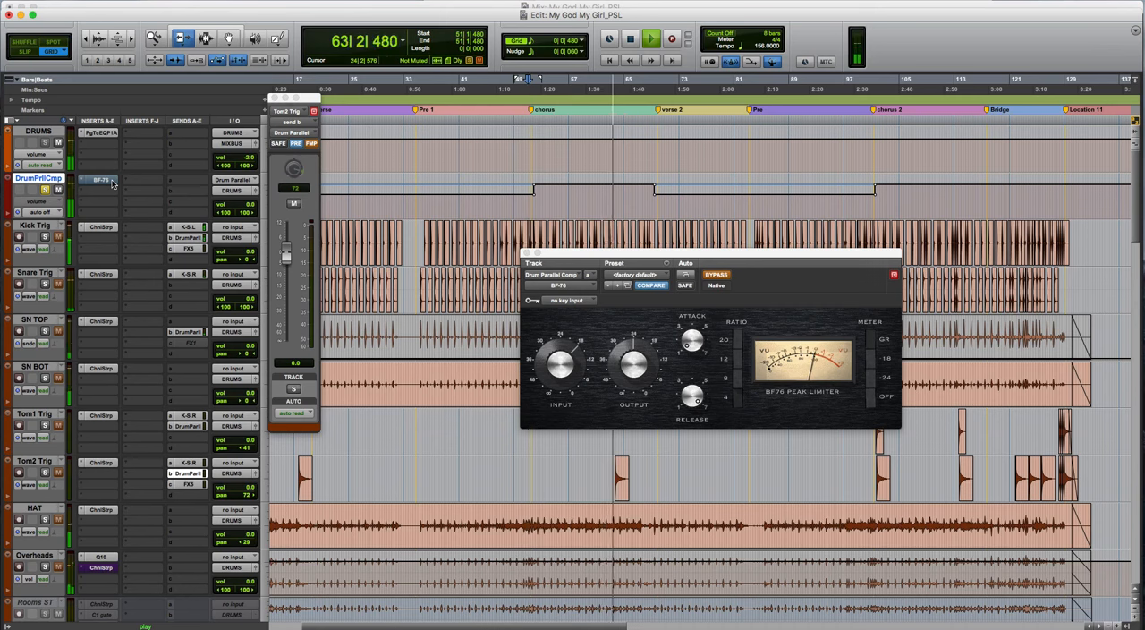
super+click(113, 181)
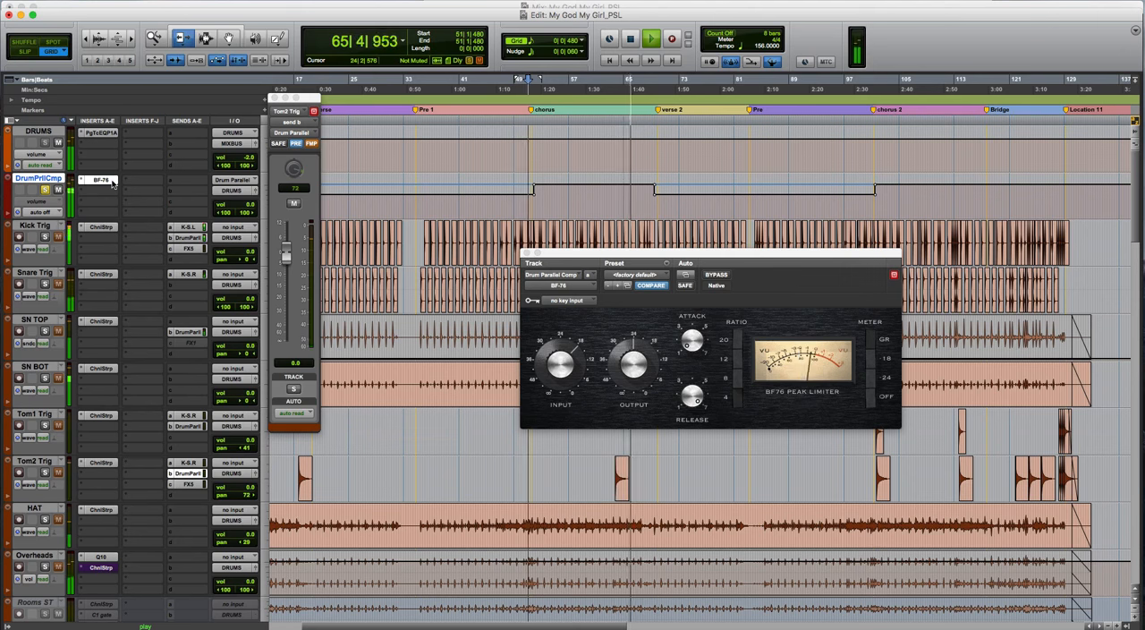
key(space)
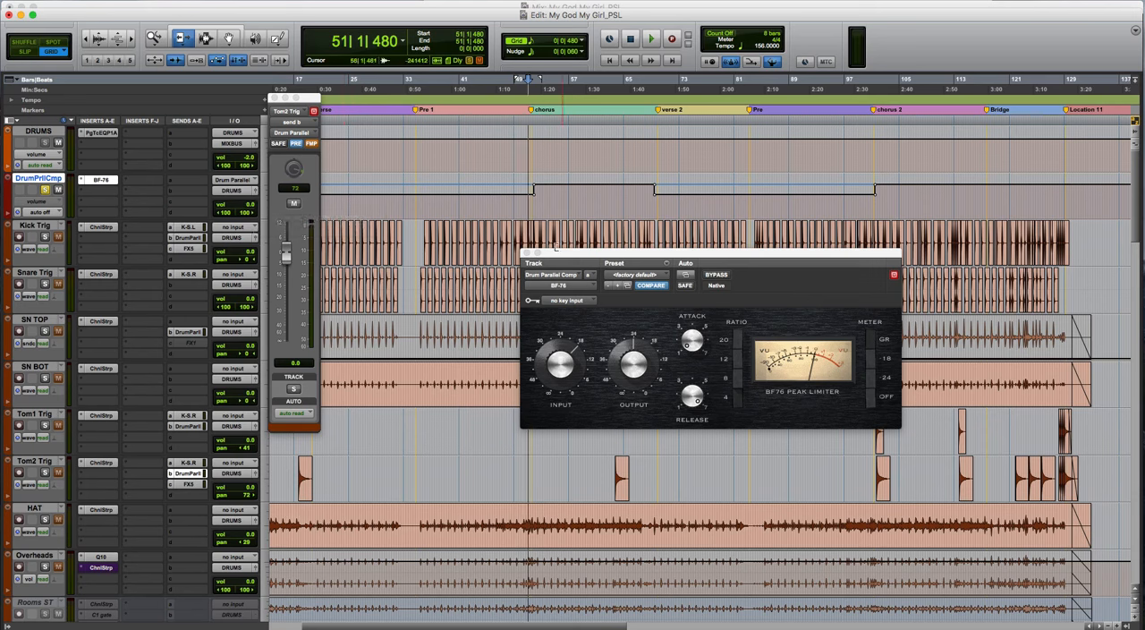
click(527, 254)
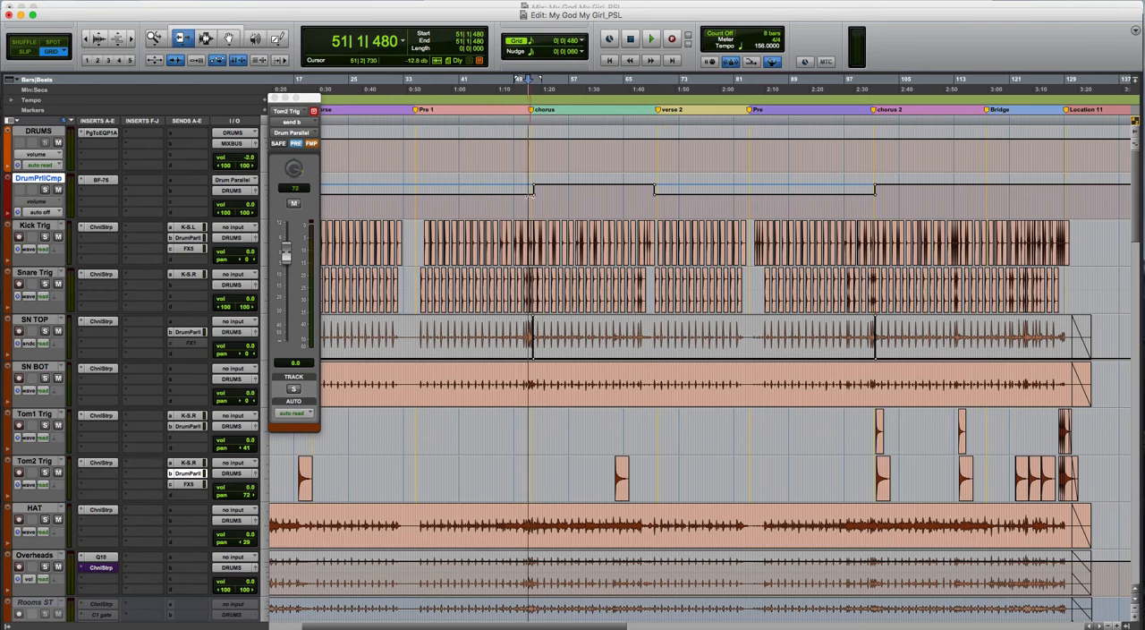
- Try lowering the drum parallel track's volume automation from 56|1|000 to 62|3|000 in the chorus, and undo the change
key(r)
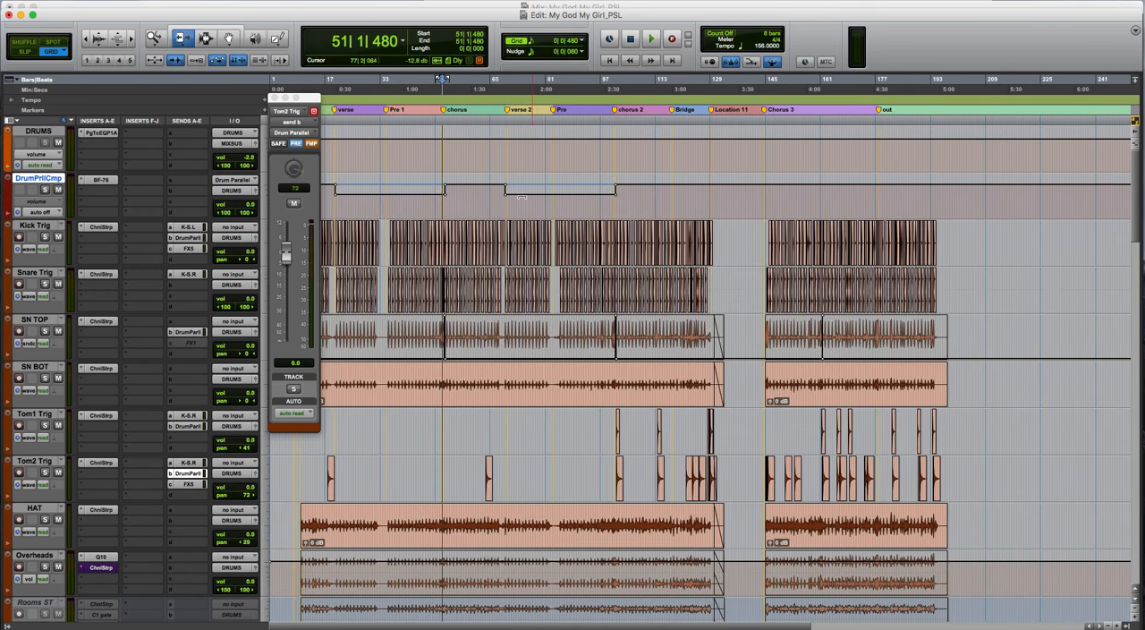
key(t)
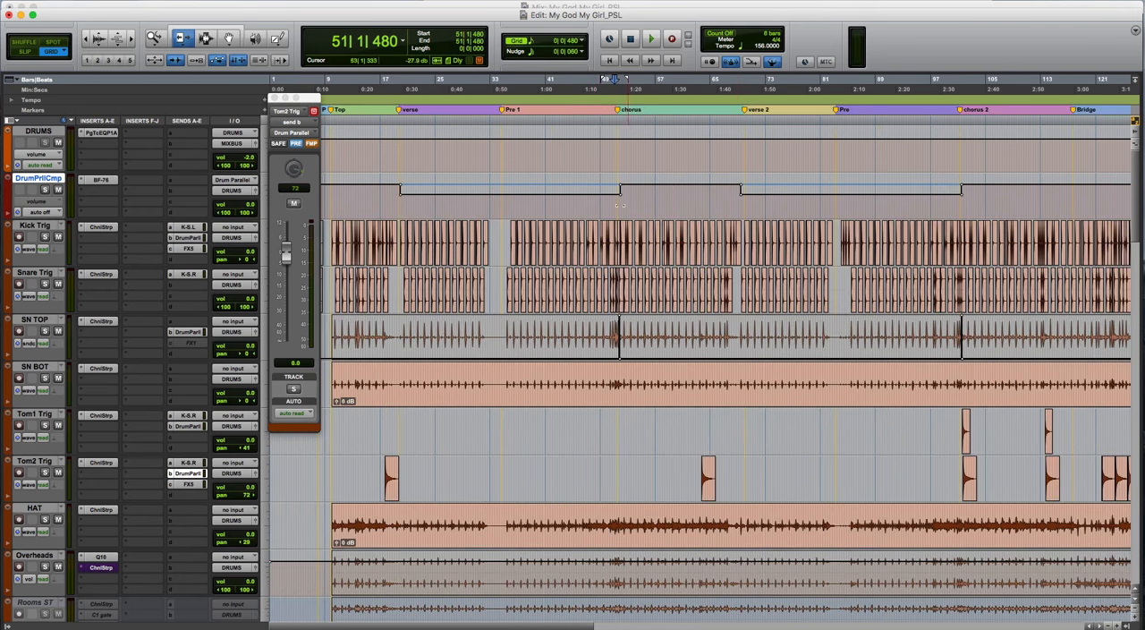
key(F7)
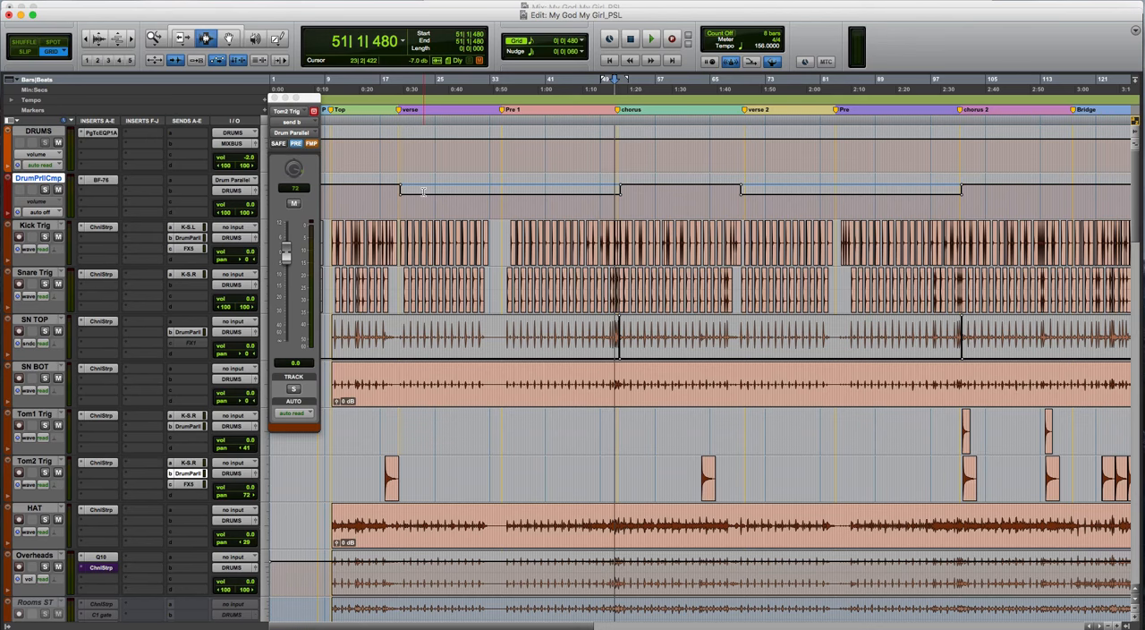
drag(644, 186, 691, 186)
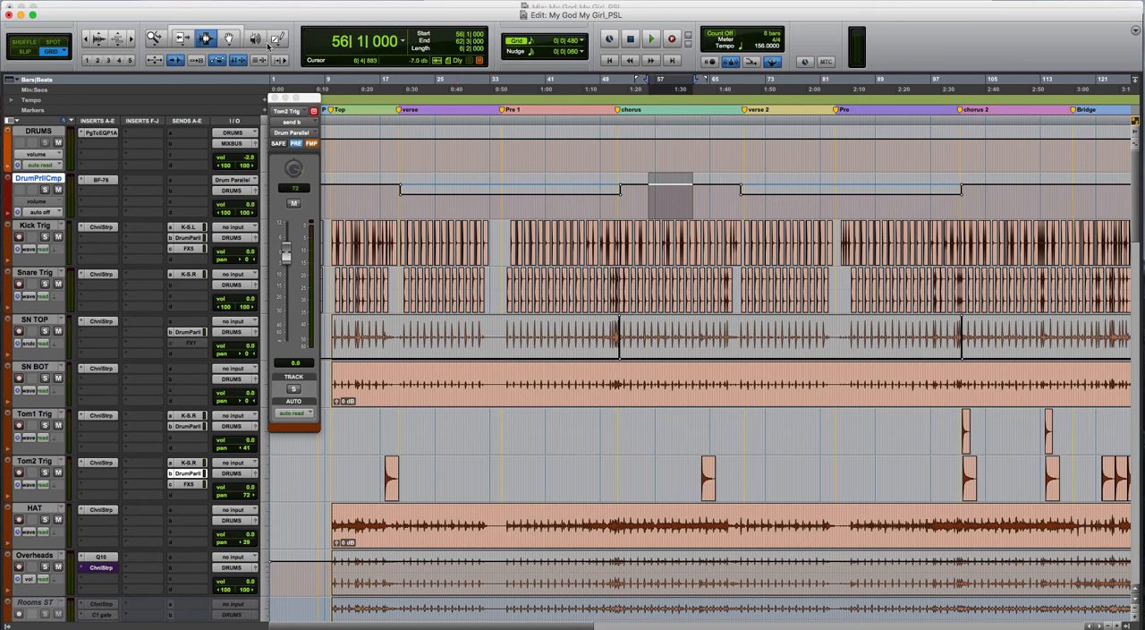
click(181, 39)
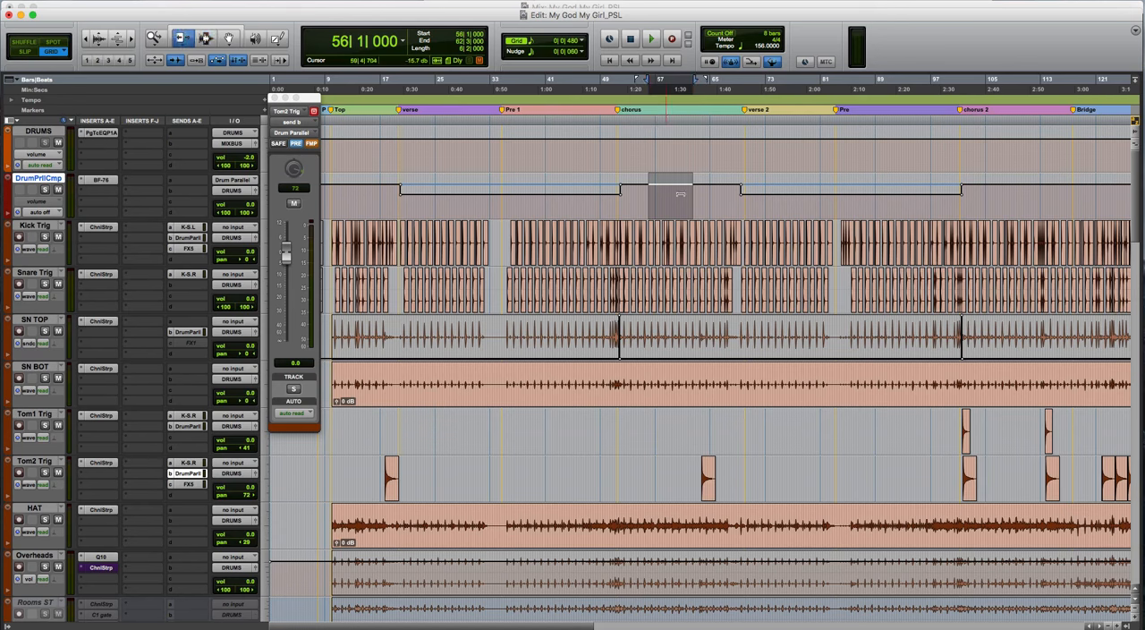
drag(672, 187, 671, 196)
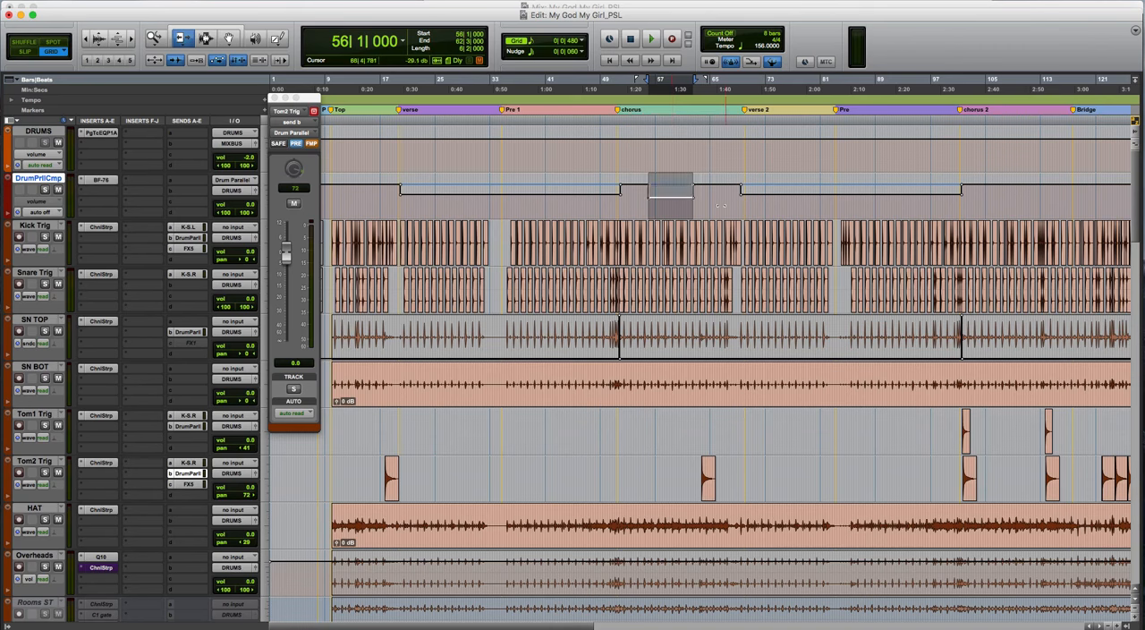
key(super+z)
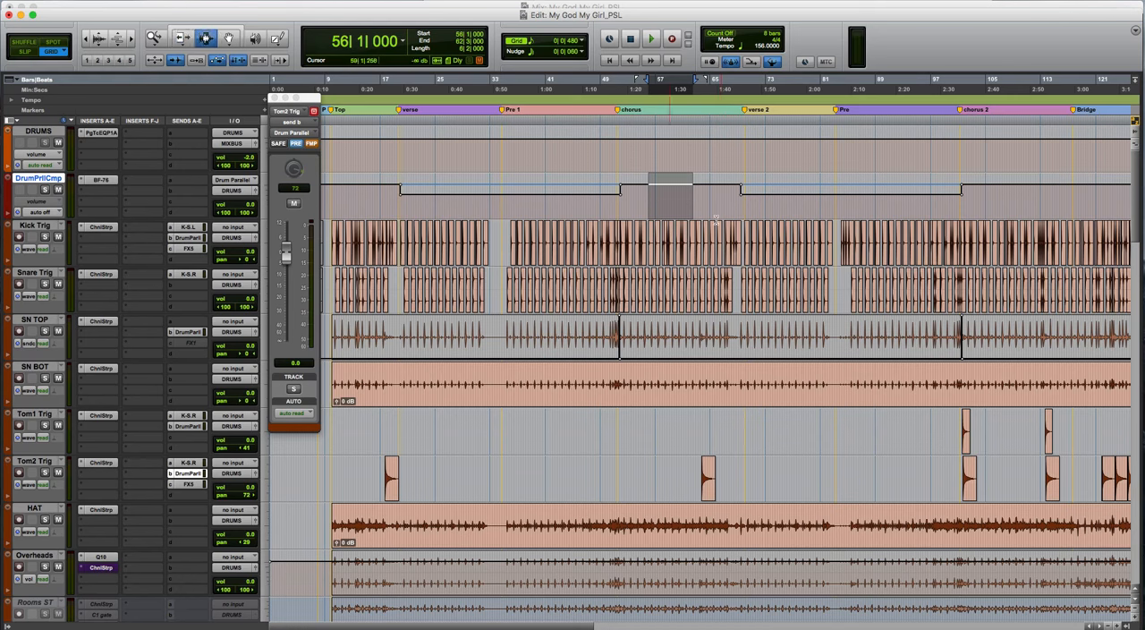
click(790, 197)
key(F5)
key(F6)
drag(790, 196, 791, 197)
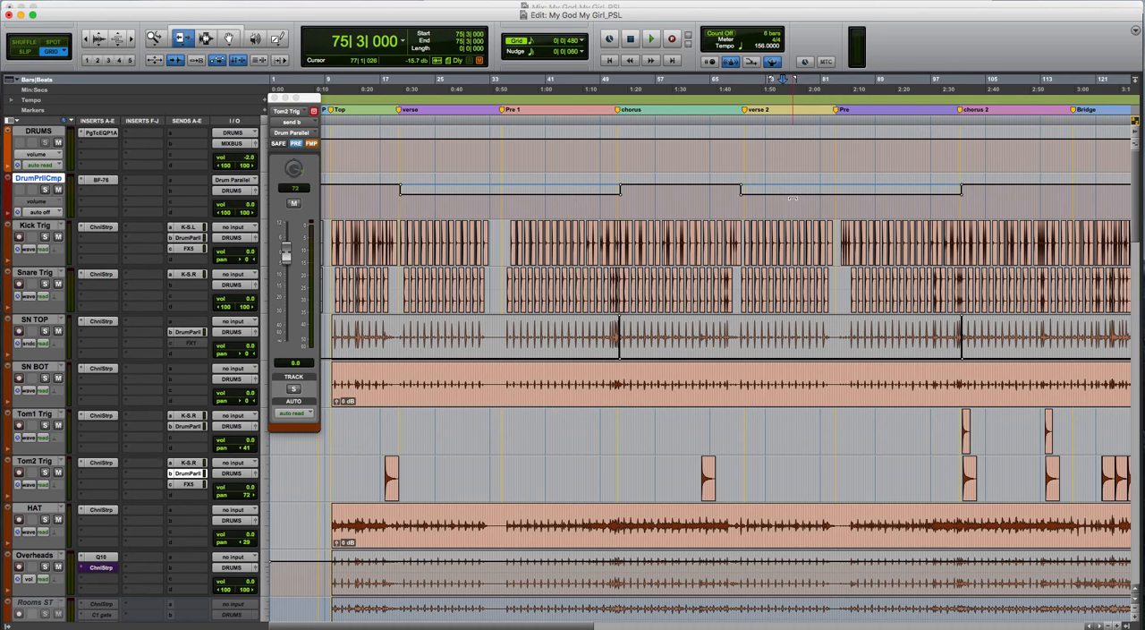
key(F7)
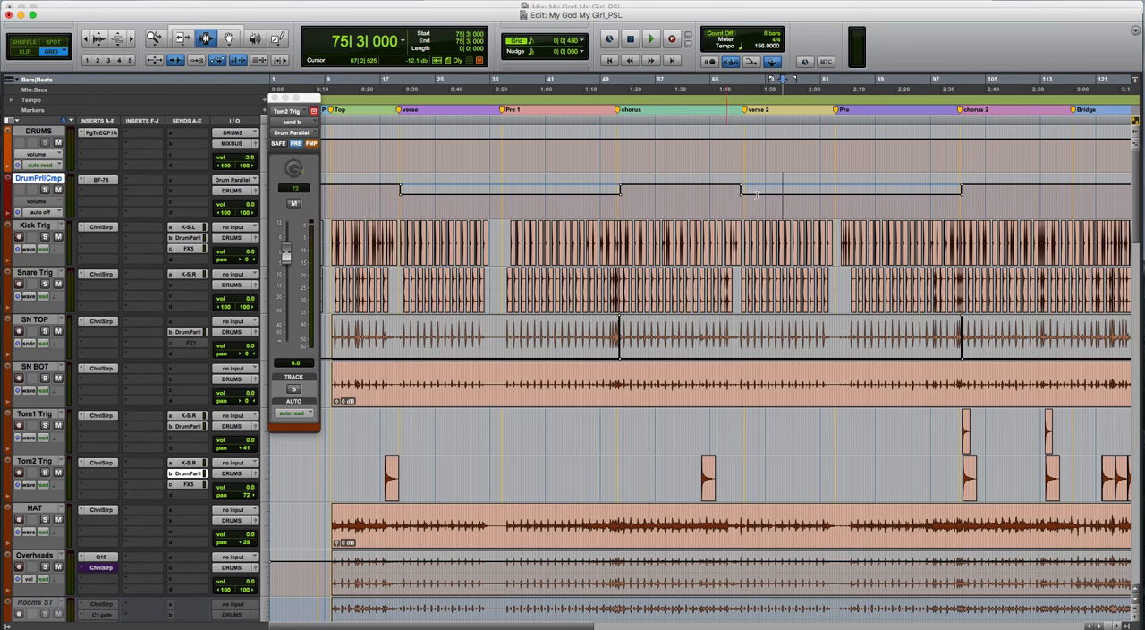
- Place the playback start at 65|1|000 near the chorus end and set the drum parallel track's automation mode to read
click(709, 192)
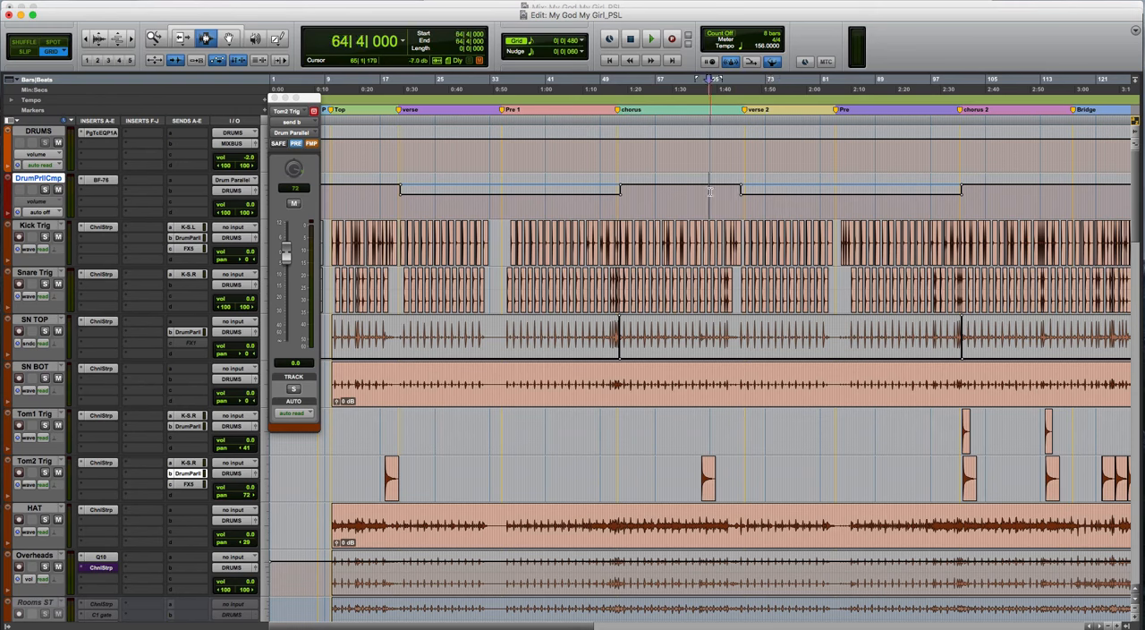
click(710, 192)
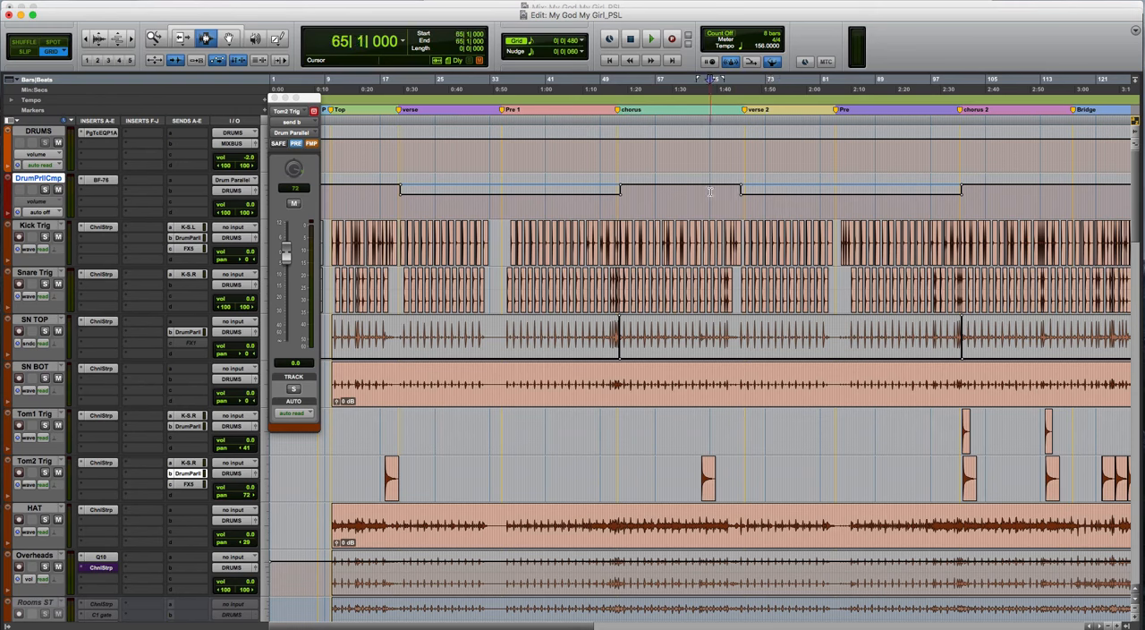
click(59, 213)
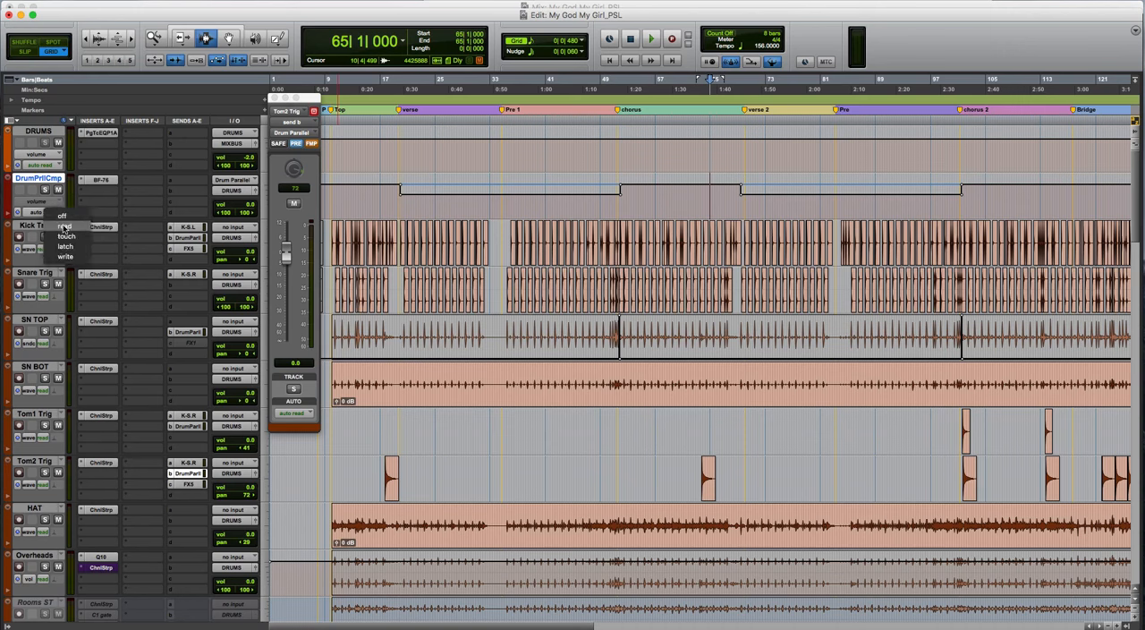
click(65, 226)
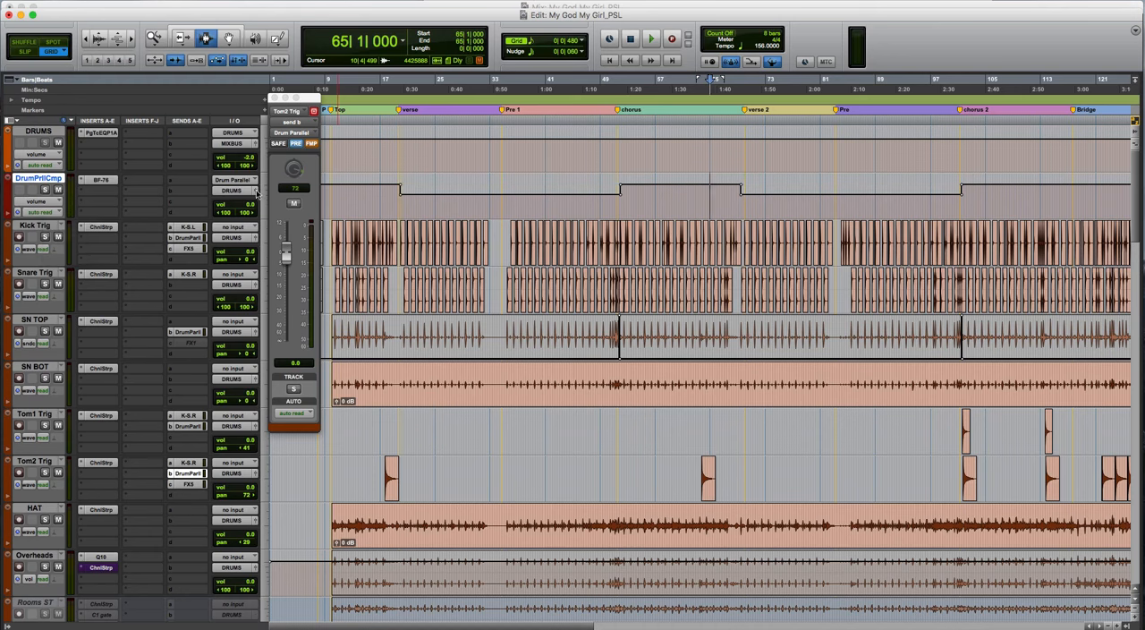
- Open the drum parallel track's output fader window and play the chorus-to-verse 2 transition from 65|1|000 with automation active
click(257, 192)
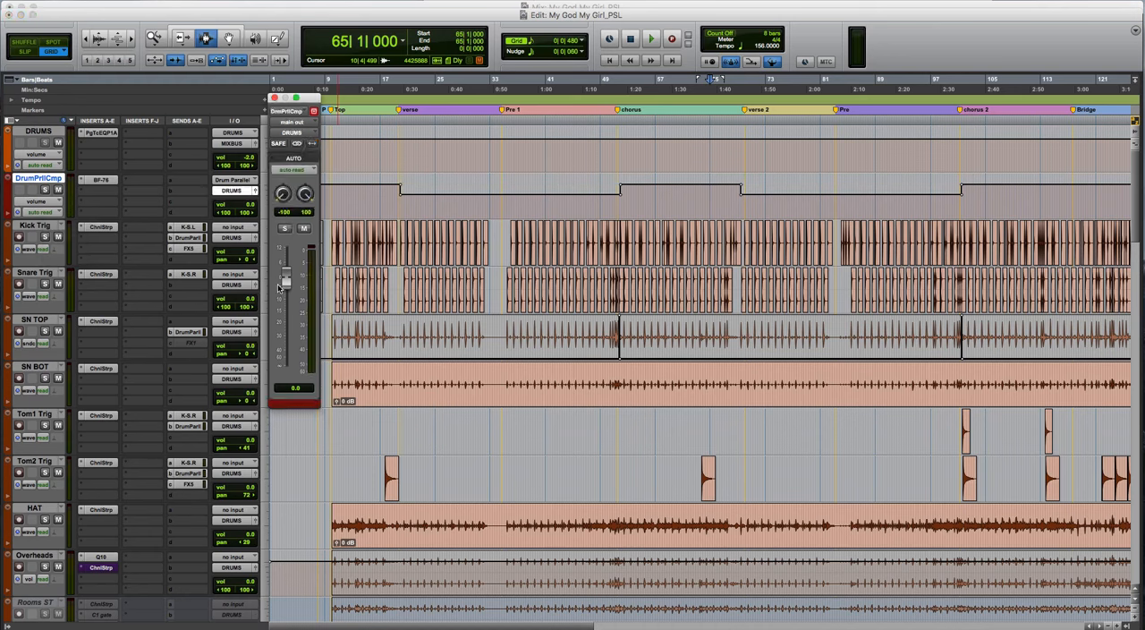
key(space)
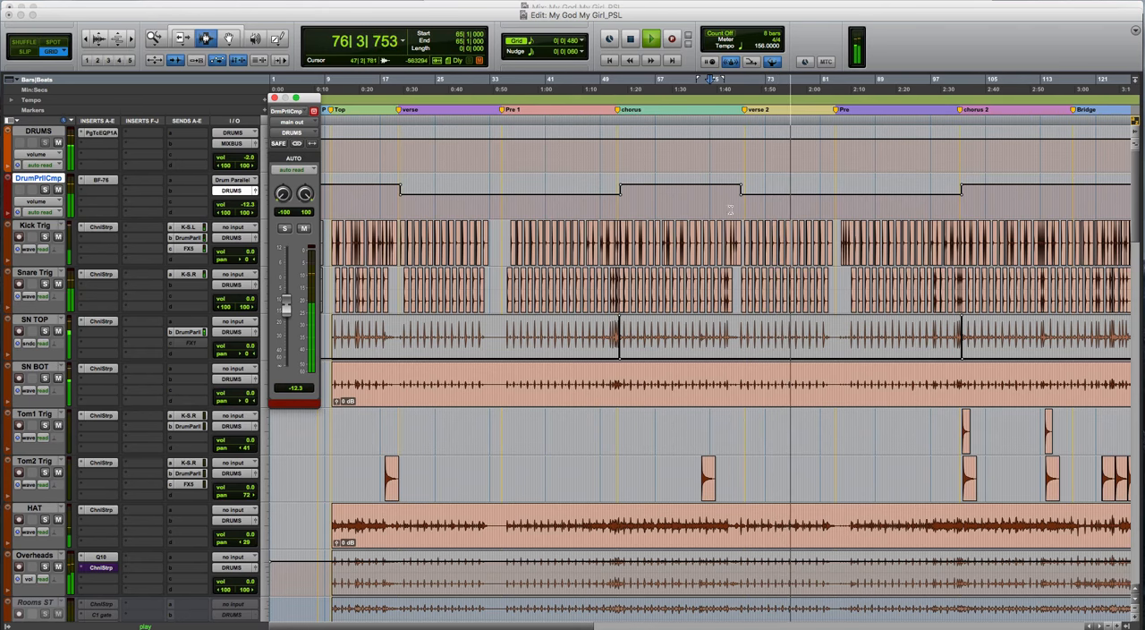
key(space)
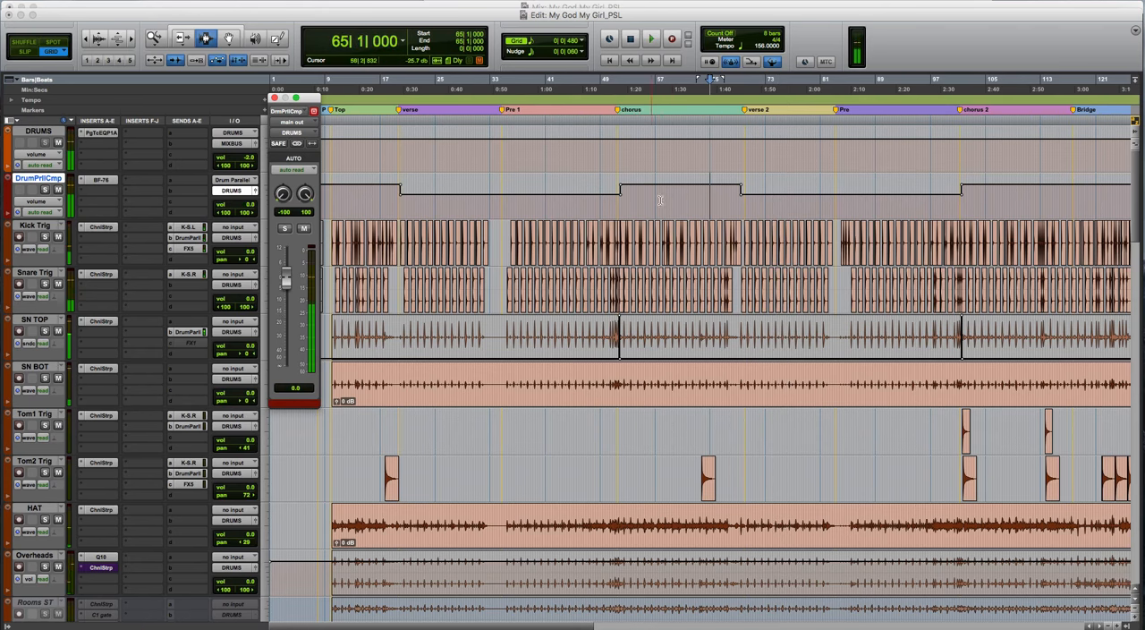
- Turn off the drum parallel track's automation and play the same chorus-to-verse 2 passage from 65|1|000 for comparison
click(37, 214)
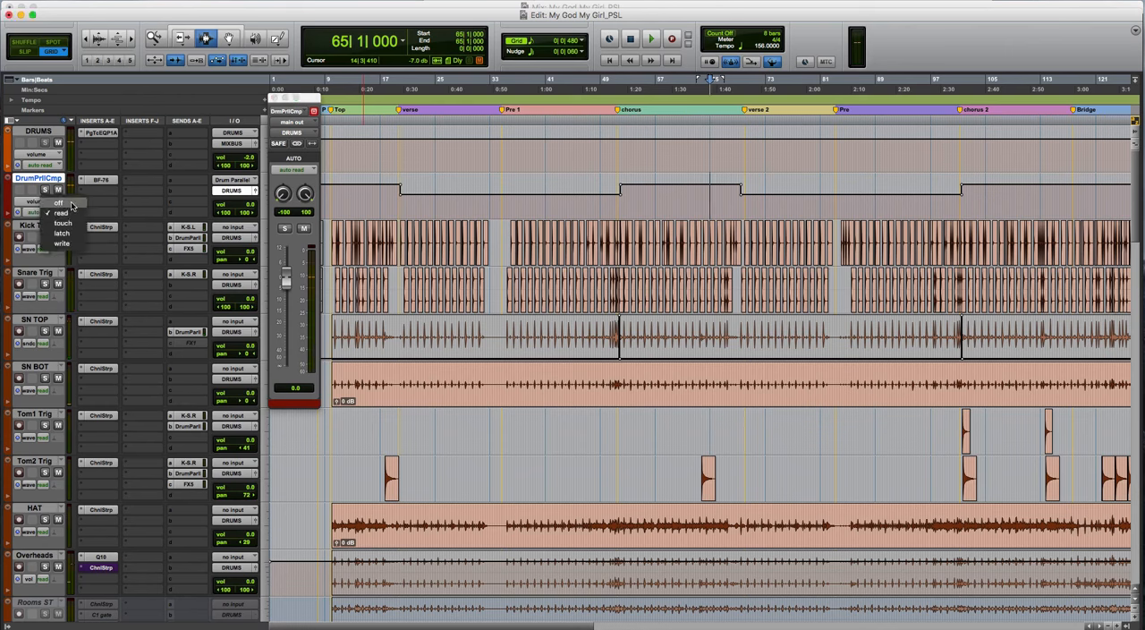
click(71, 205)
key(space)
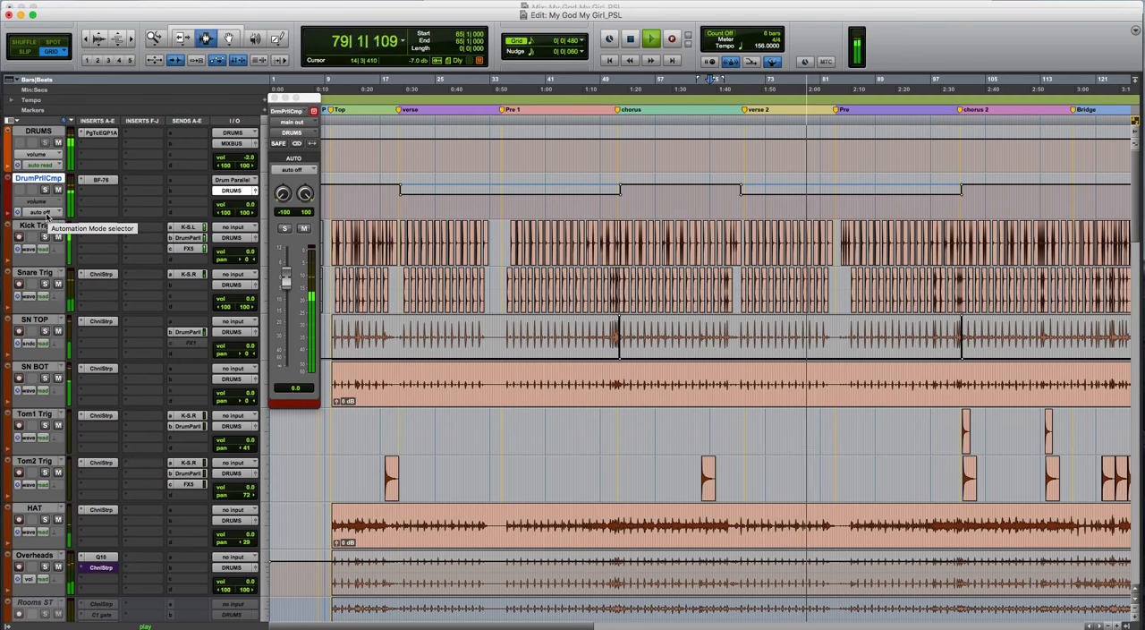
key(space)
- Show more of the song timeline and return the drum parallel track's automation mode to read
click(40, 213)
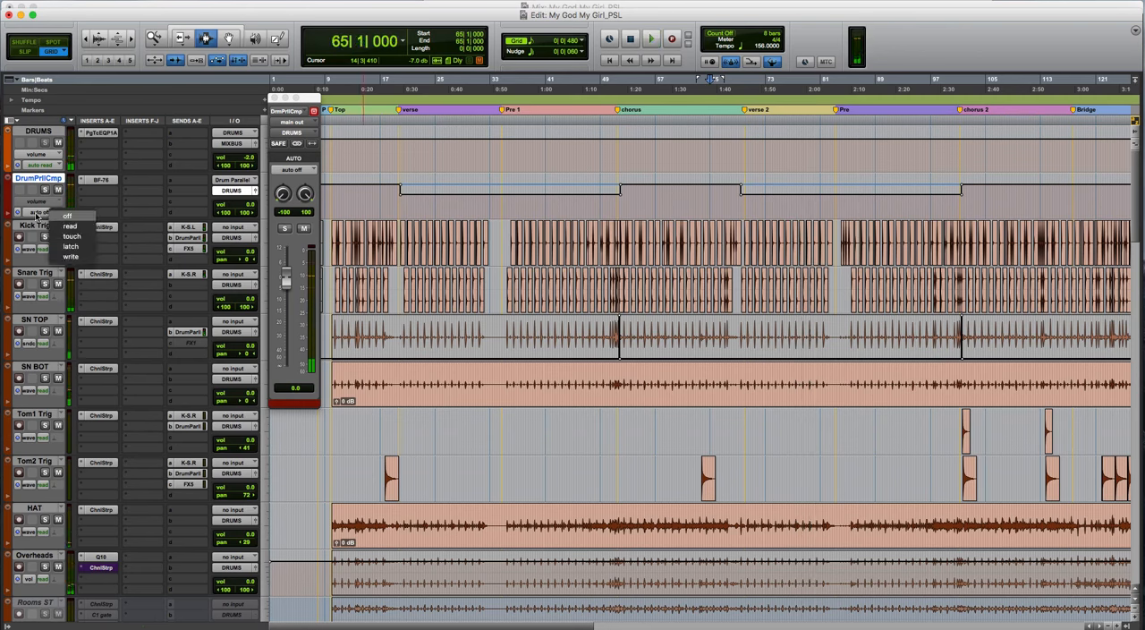
click(35, 212)
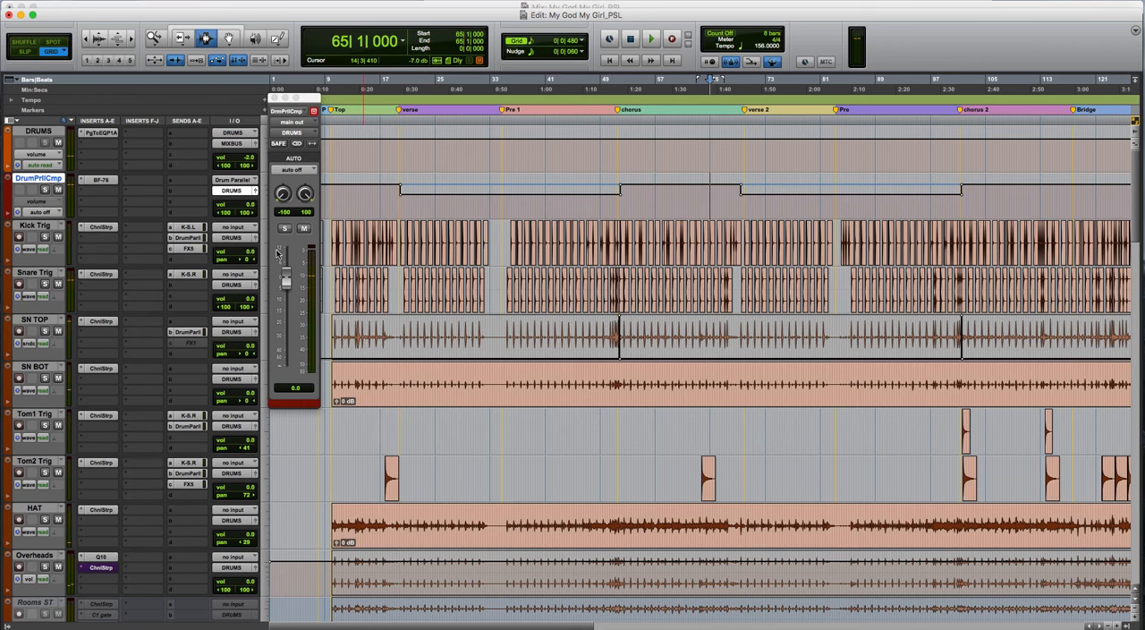
key(r)
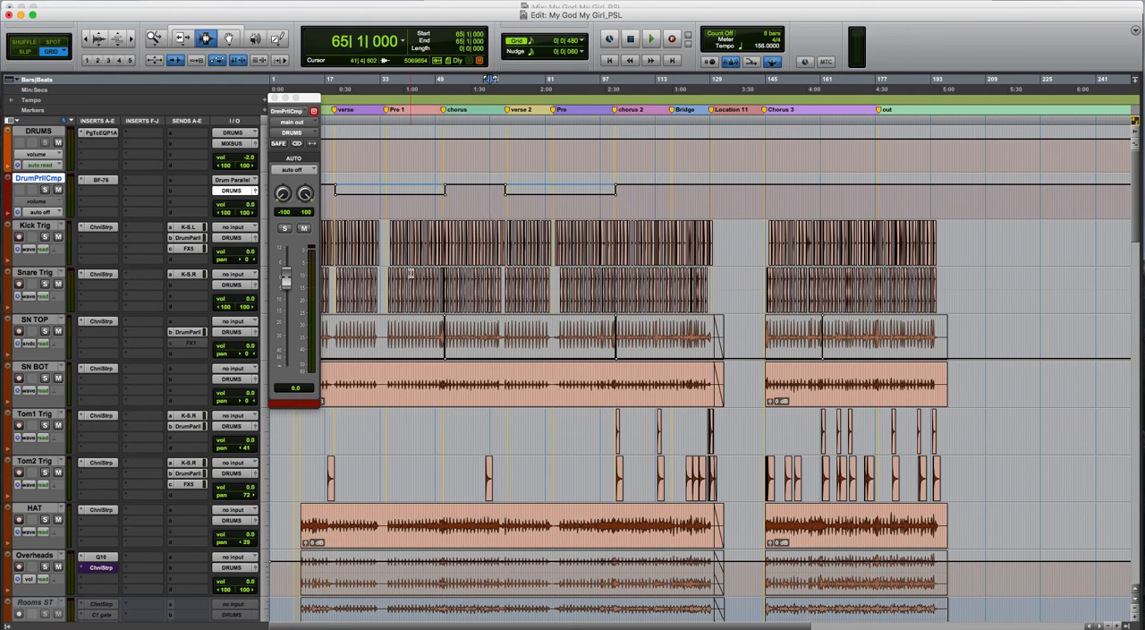
click(54, 212)
click(79, 226)
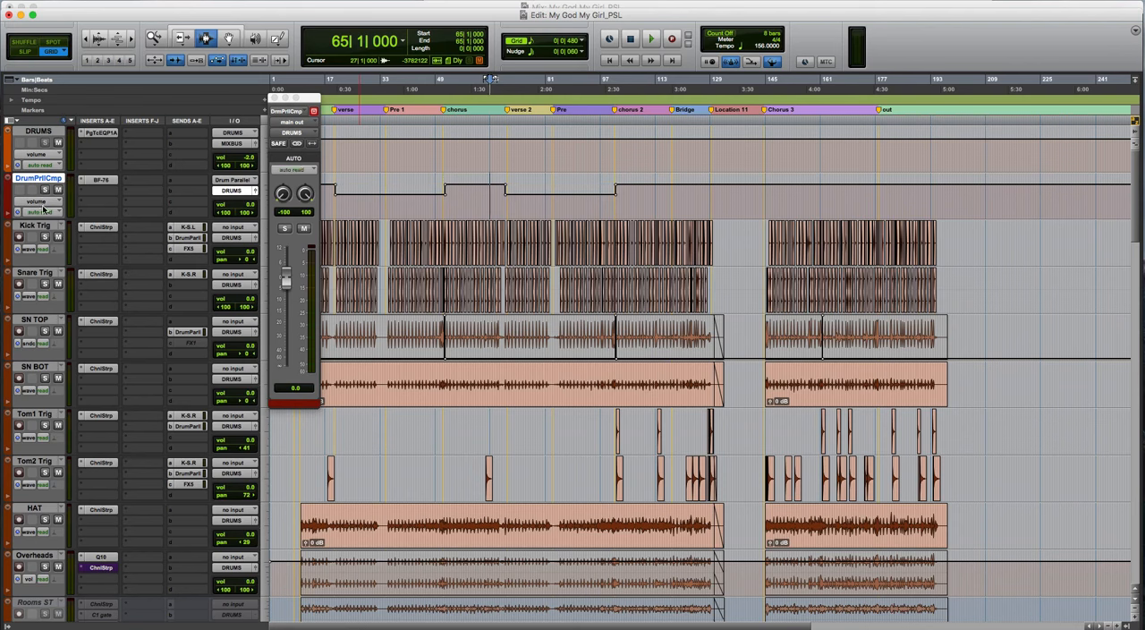